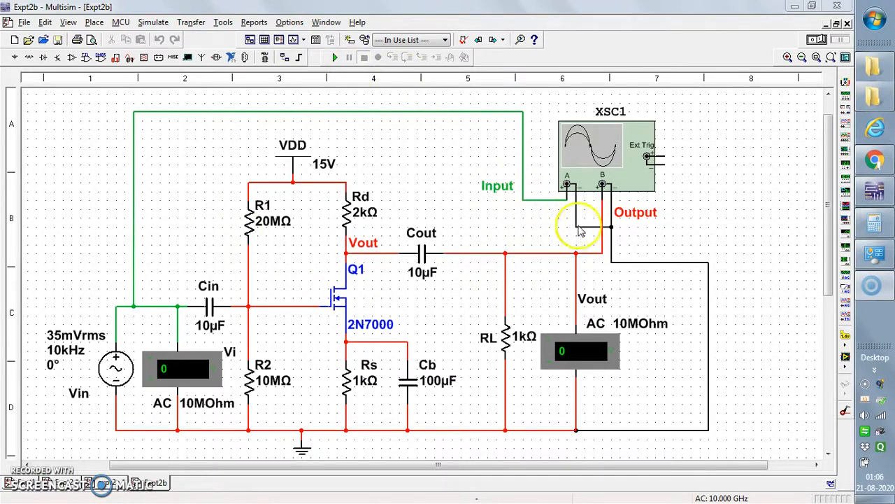
Step: Inspect the net properties of the green Input wire at oscilloscope channel A, then close them without changes
left_click(539, 202)
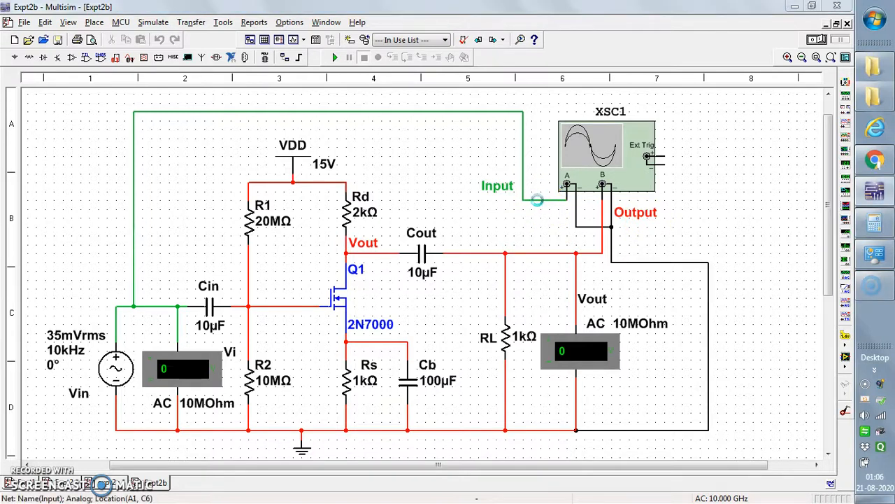
double_click(536, 202)
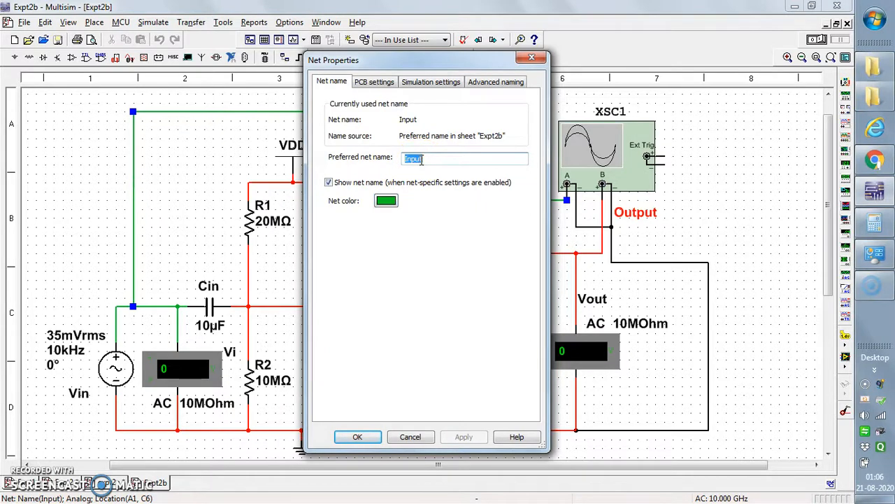
left_click(533, 58)
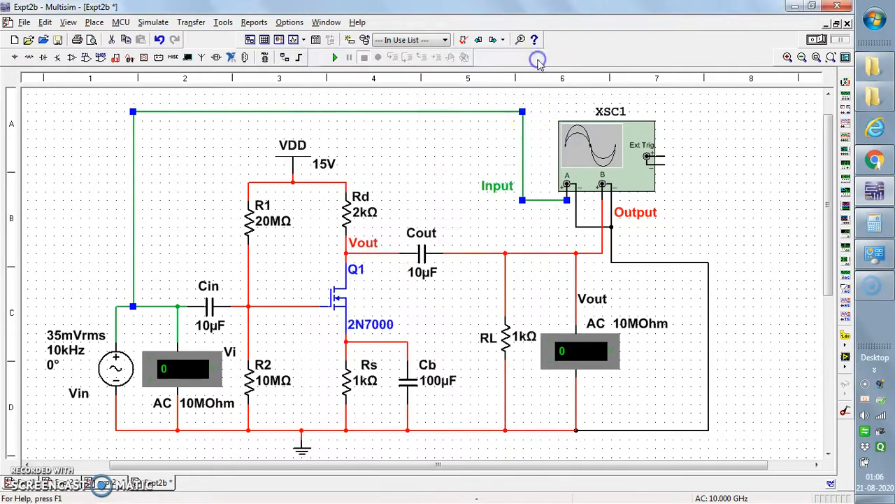
left_click(544, 212)
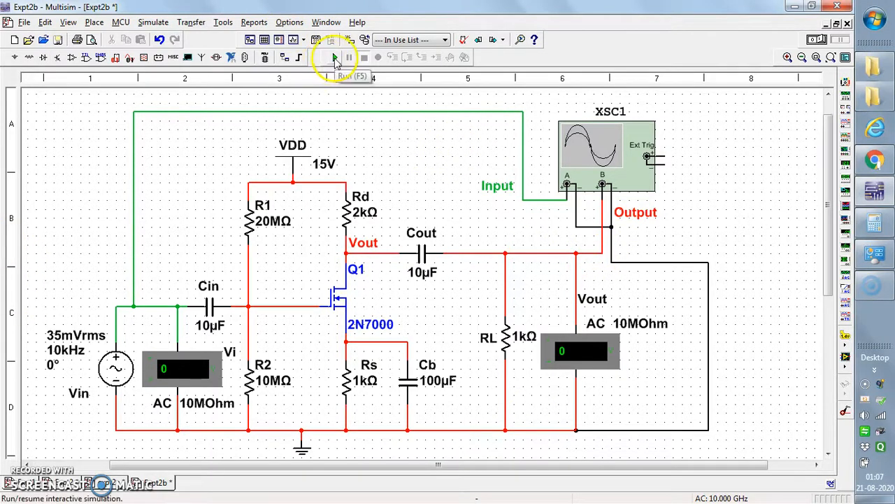
Step: Run the interactive simulation of the amplifier circuit for the input and output voltmeters, and stop it
left_click(335, 59)
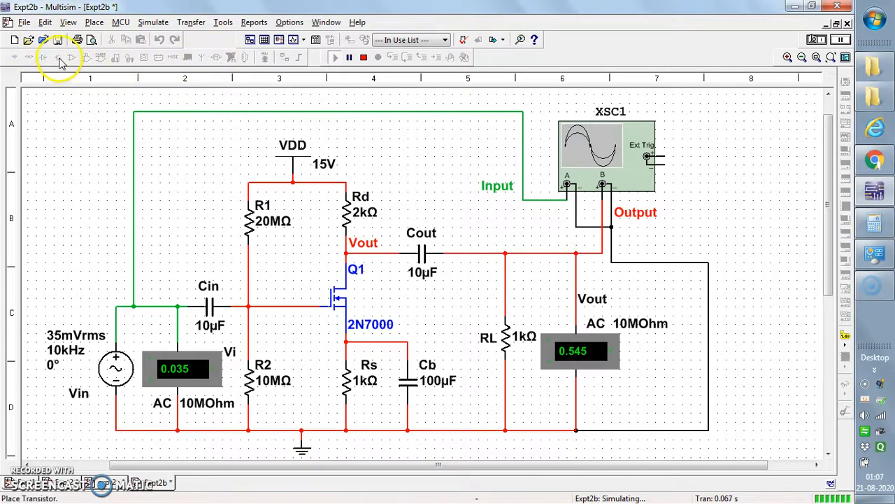
left_click(363, 58)
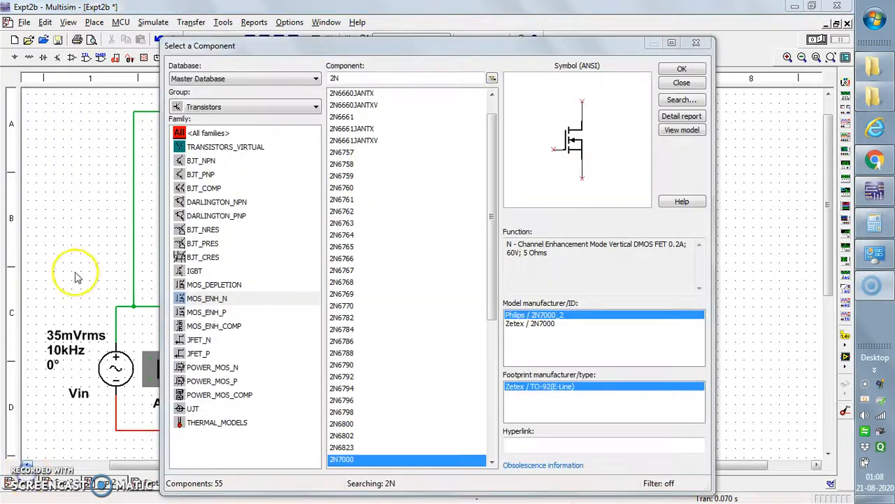
Step: View the voltmeter parts in the Indicators group of the Master Database without placing a component
left_click(266, 108)
left_click(300, 104)
left_click(313, 109)
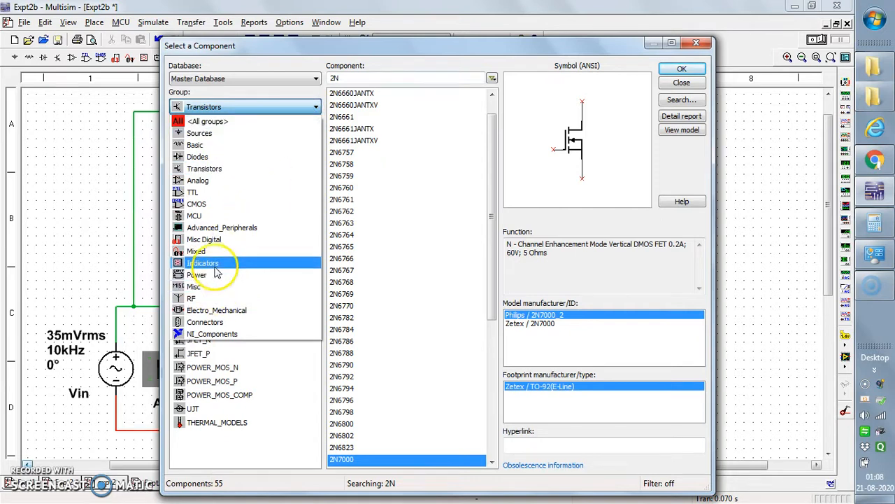
left_click(216, 264)
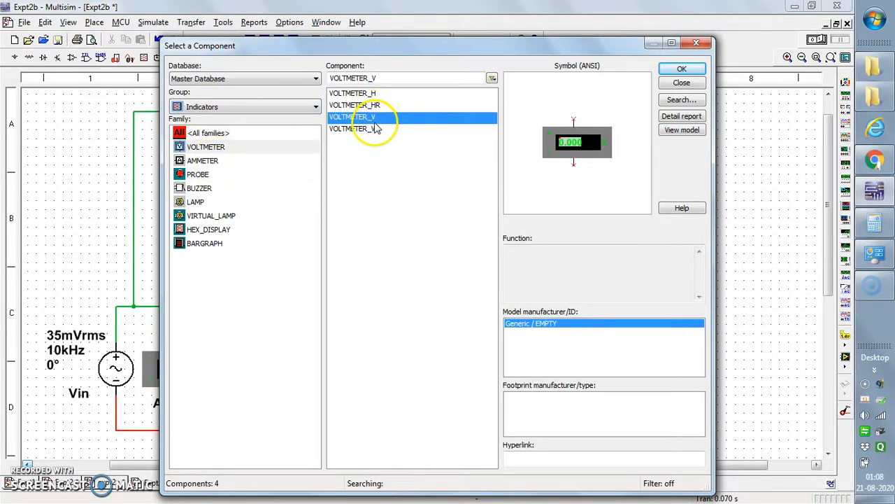
left_click(696, 43)
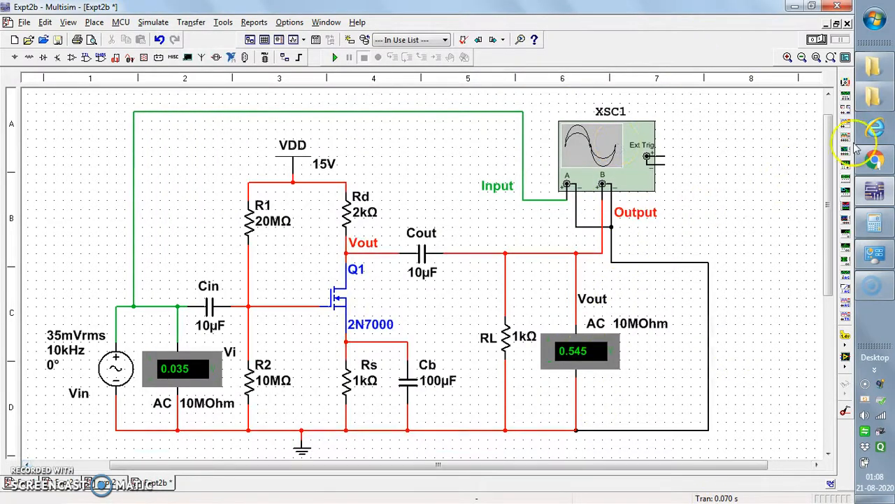
left_click(846, 83)
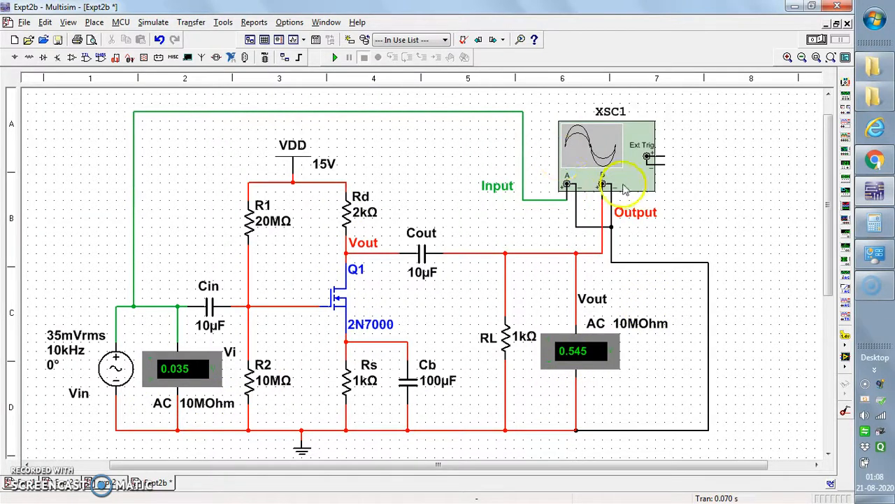
Step: Open oscilloscope XSC1, narrow its window and reposition it beside the circuit to compare the waveforms with the voltmeters
double_click(601, 160)
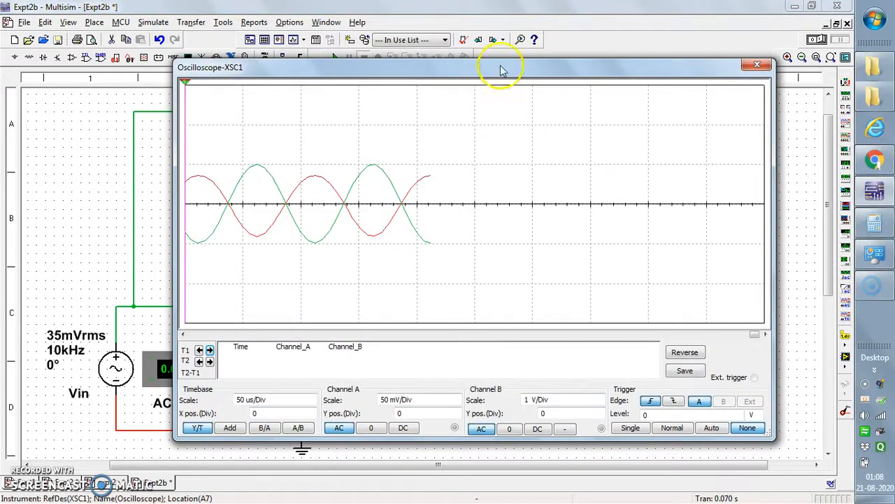
left_click_drag(172, 236, 407, 257)
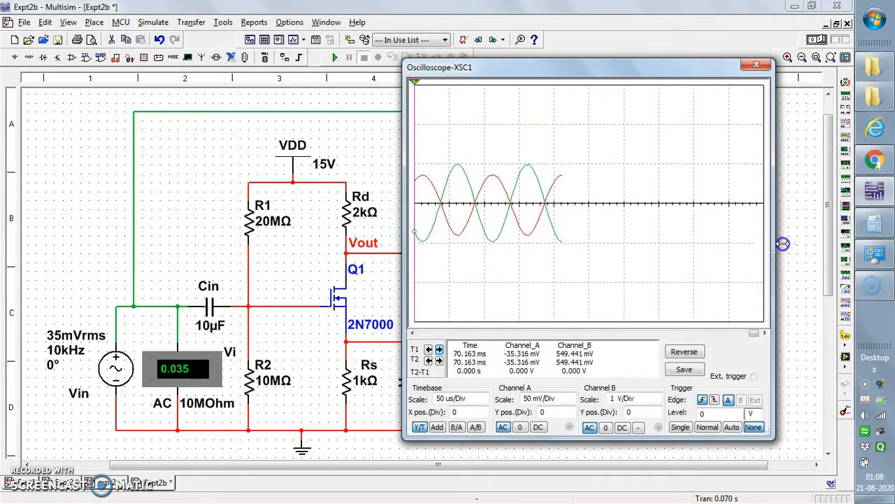
left_click_drag(777, 245, 796, 245)
left_click_drag(633, 68, 352, 67)
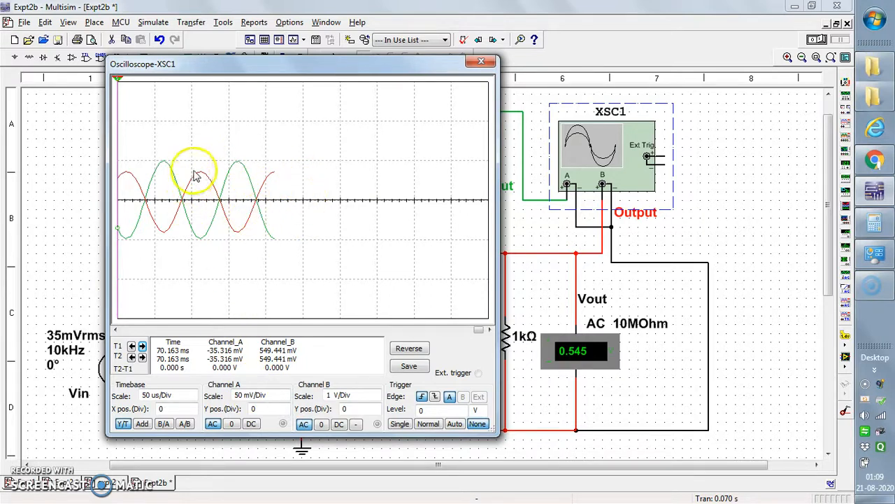
left_click_drag(286, 70, 474, 105)
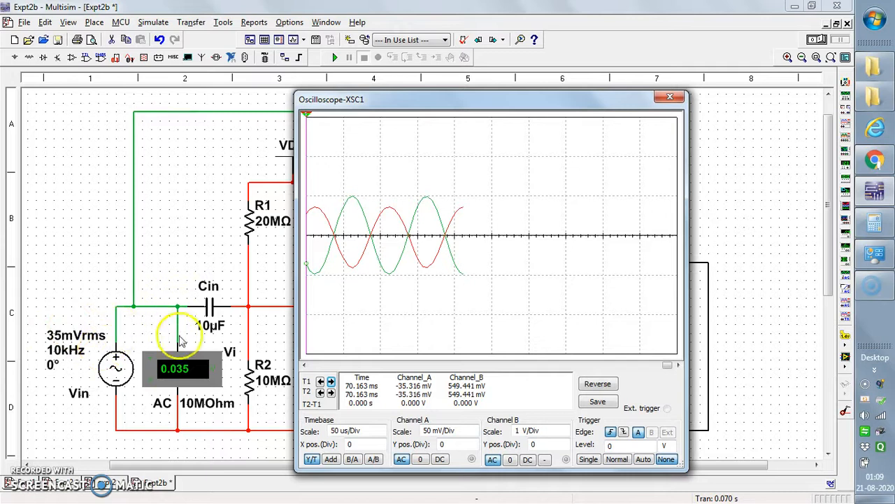
left_click_drag(516, 106, 318, 90)
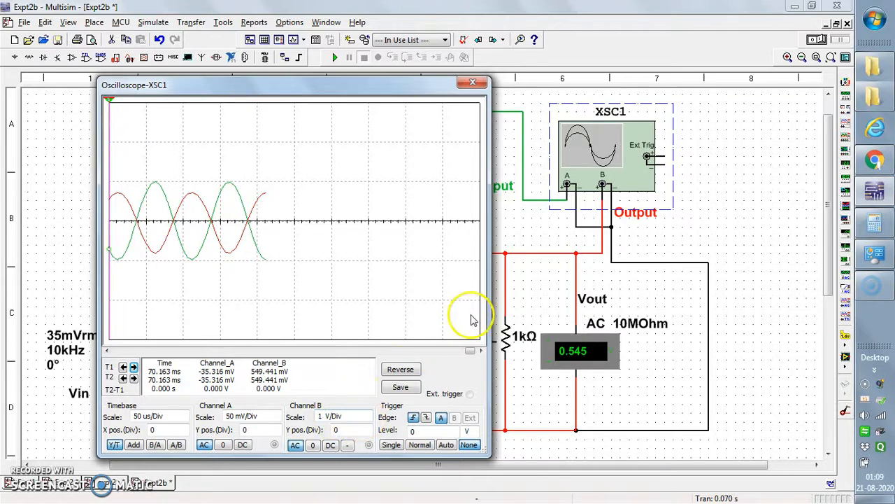
Step: Set the oscilloscope's channel B scale to 500 mV/Div
left_click(367, 415)
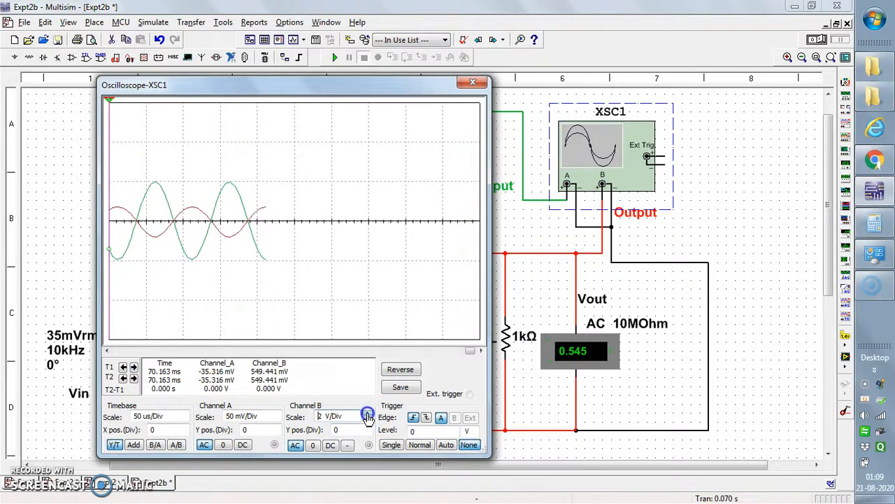
left_click(367, 419)
left_click(367, 420)
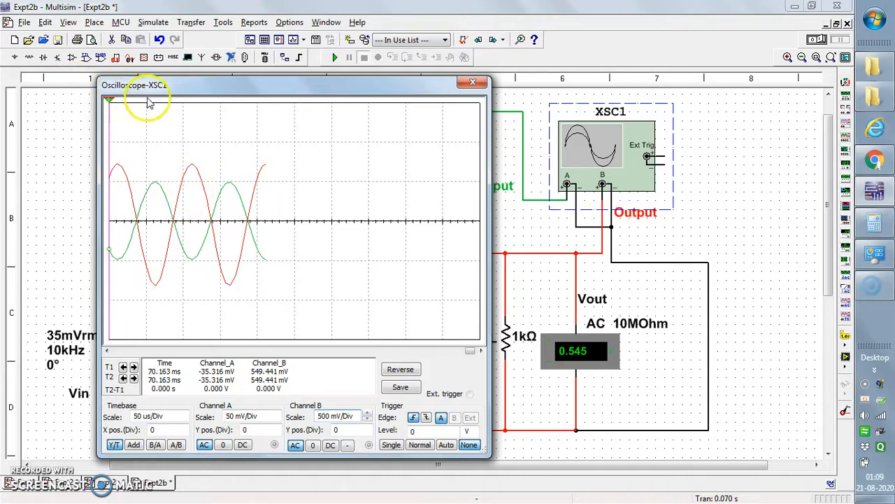
Step: Place the oscilloscope's two time cursors at about 48.175 ms and 48.193 ms on the waveforms, and close the oscilloscope
left_click_drag(112, 103, 292, 152)
mouse_move(112, 104)
left_mouse_down()
mouse_move(173, 114)
mouse_move(109, 105)
left_mouse_up()
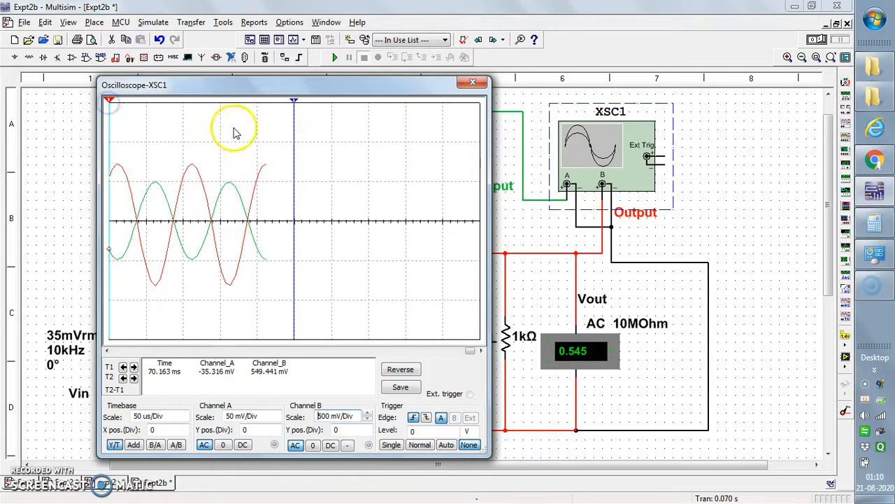
left_click_drag(467, 356, 360, 350)
left_click_drag(295, 104, 122, 102)
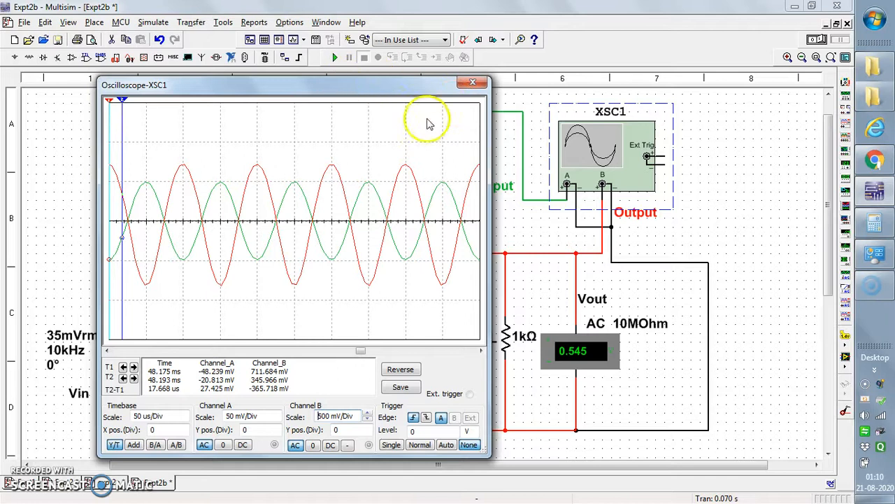
left_click(473, 84)
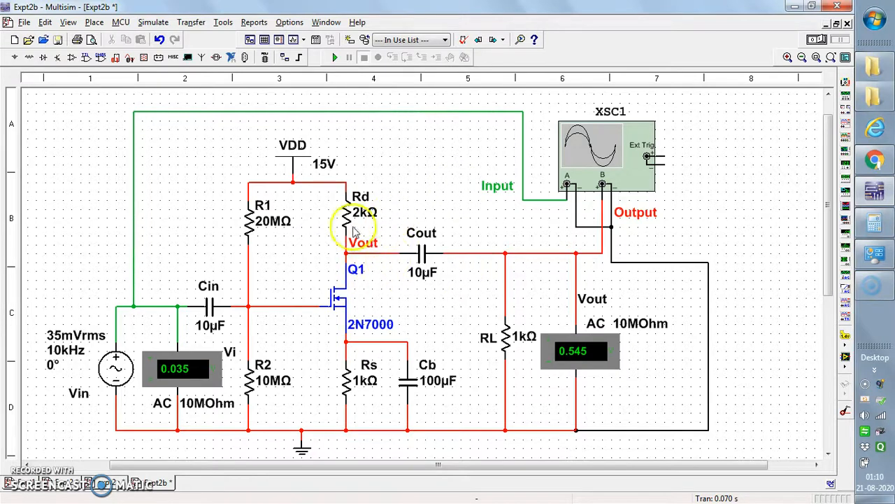
Step: Open the AC analysis setup, check its output variables, and set the vertical scale to Linear
left_click(148, 24)
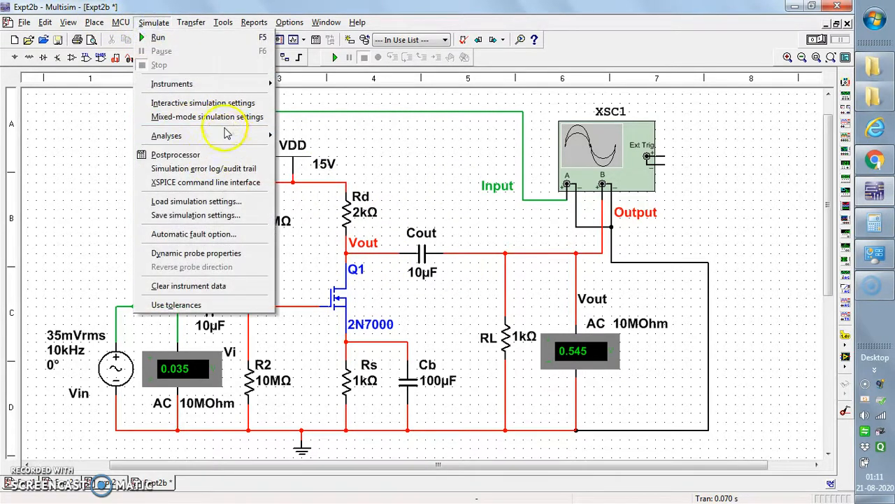
mouse_move(231, 140)
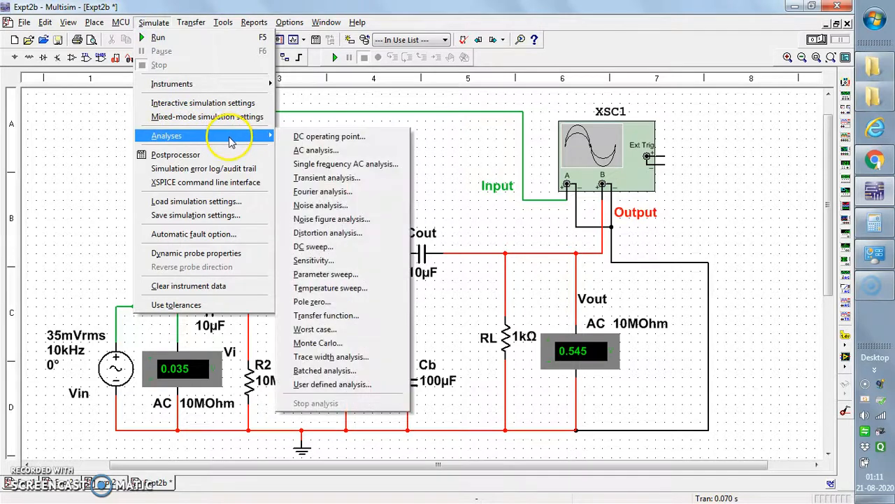
left_click(328, 151)
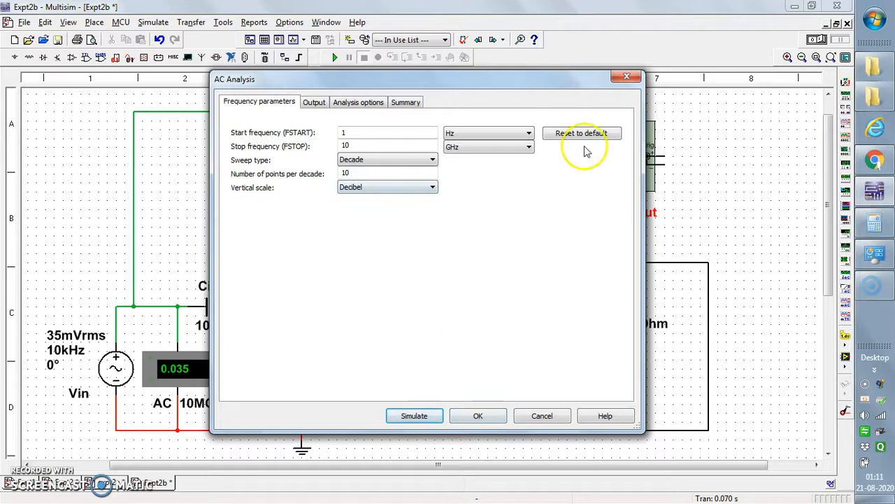
left_click_drag(517, 85, 556, 87)
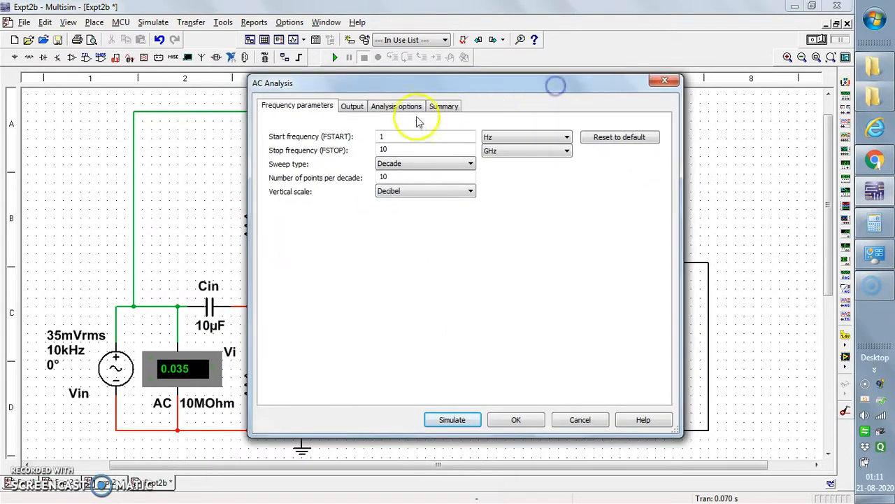
left_click_drag(445, 82, 484, 85)
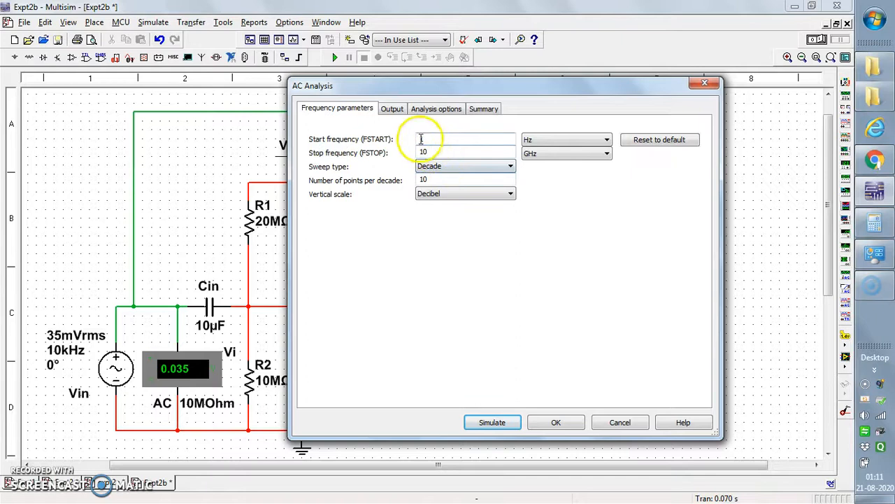
left_click(392, 109)
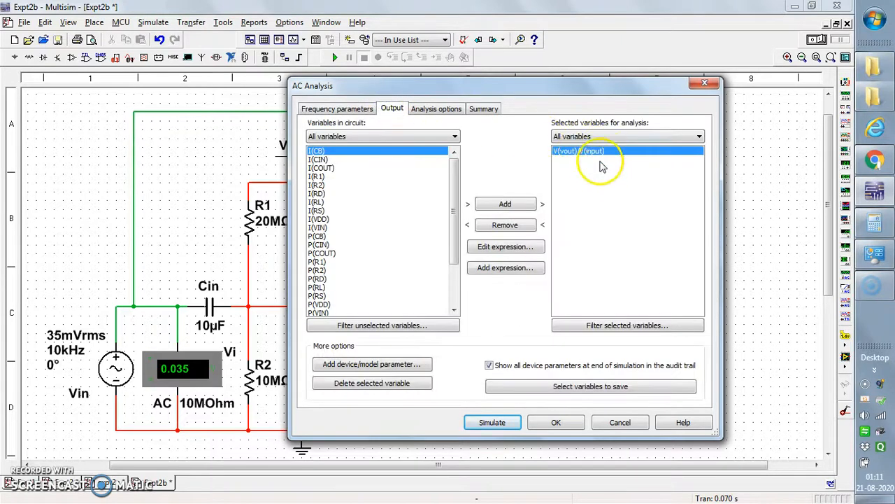
left_click(335, 110)
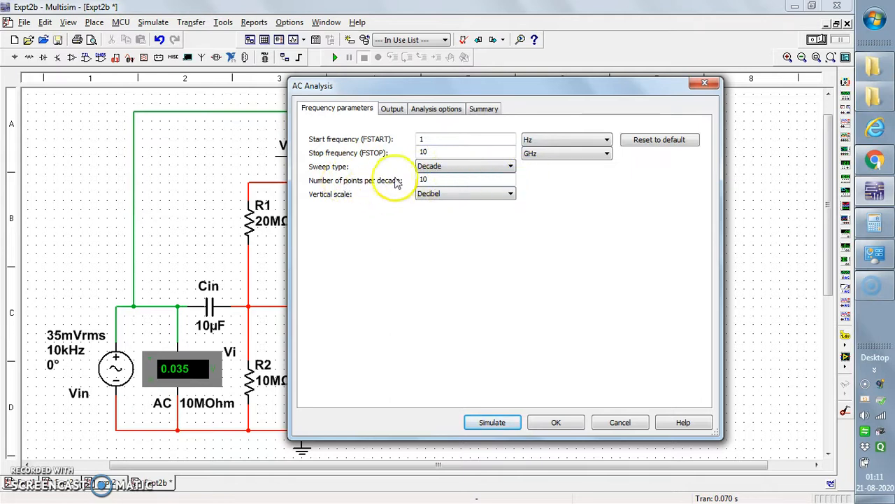
left_click(491, 196)
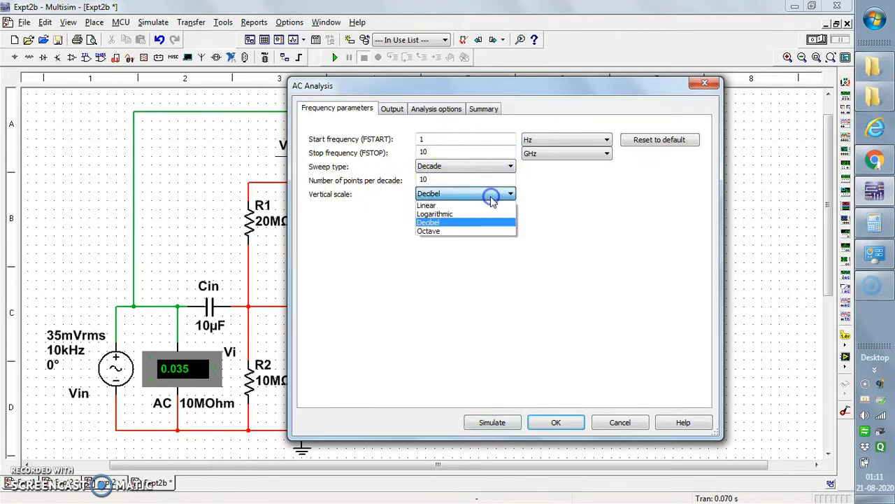
left_click(470, 206)
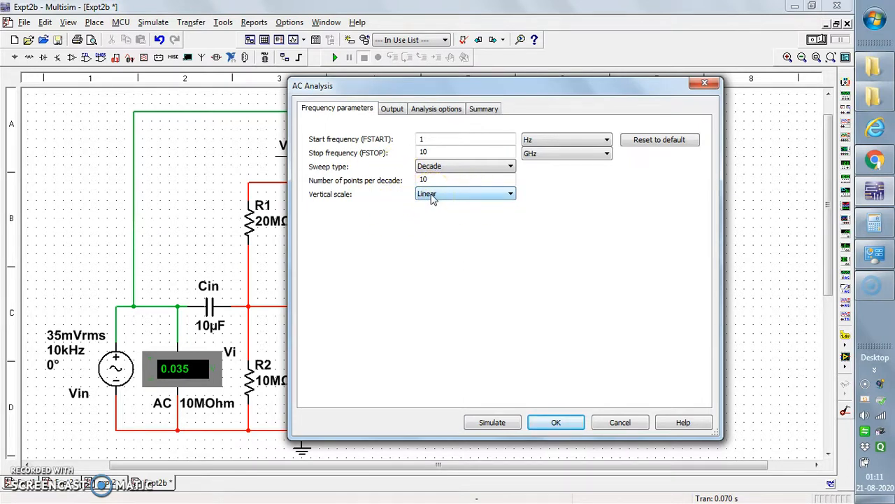
Step: Remove the V(vout)/V(input) expression from the variables selected for the AC analysis
left_click(393, 110)
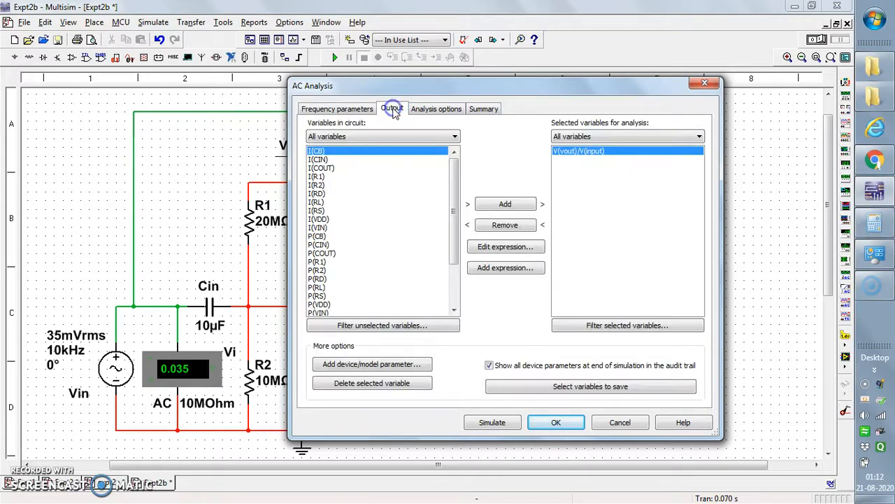
left_click(506, 225)
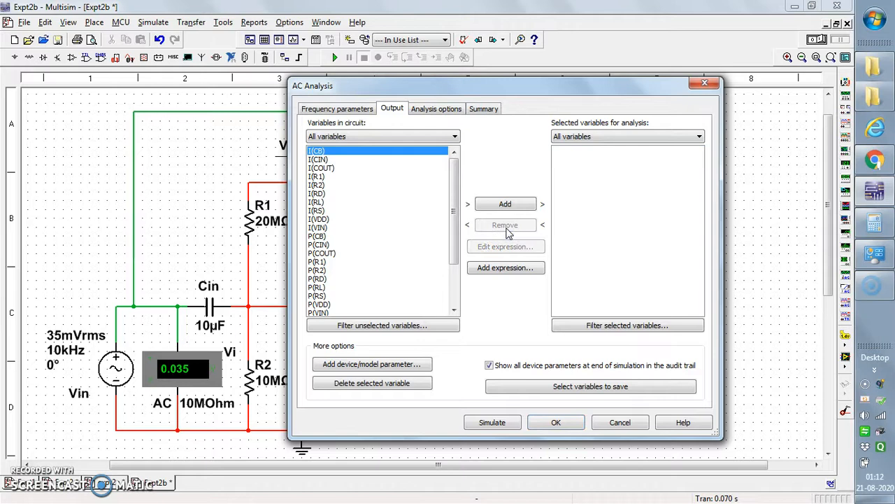
left_click_drag(549, 90, 571, 83)
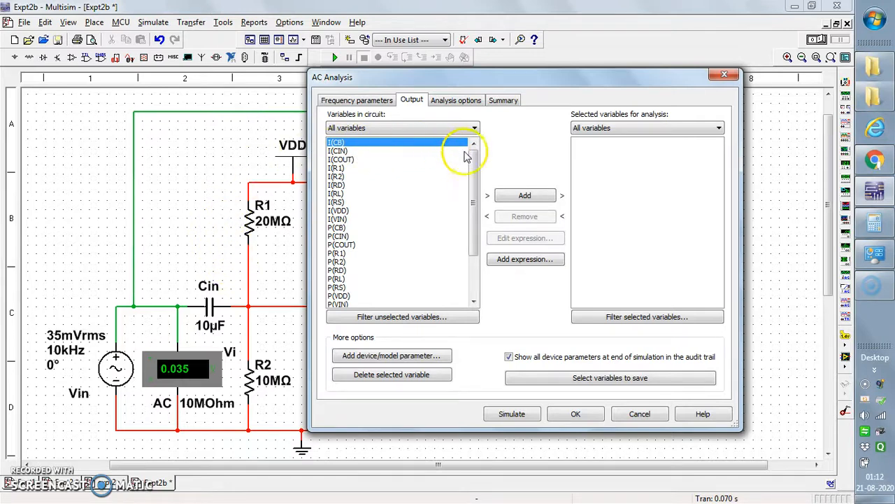
Step: Add the expression V(output)/V(input) to the variables selected for the AC analysis
left_click_drag(476, 168, 483, 236)
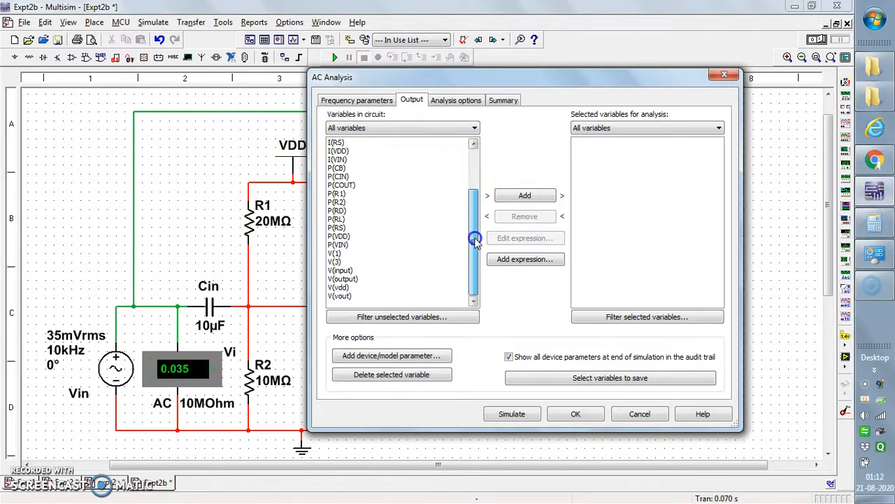
left_click(355, 280)
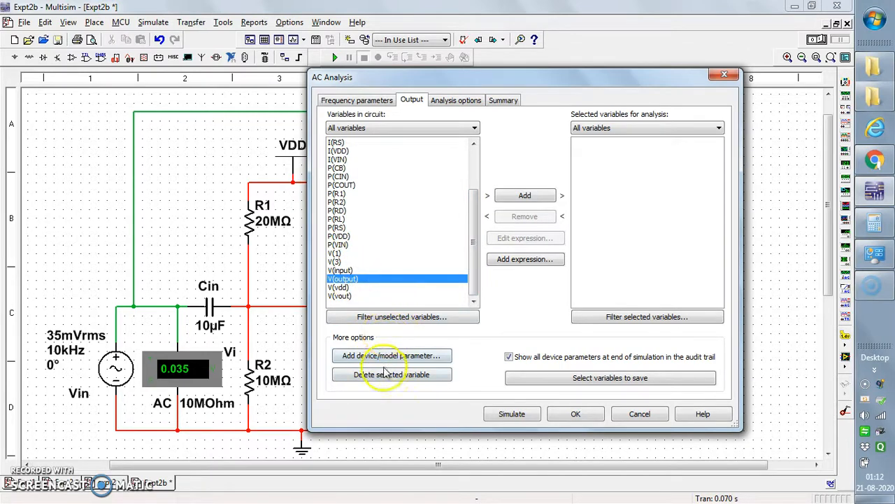
left_click(514, 260)
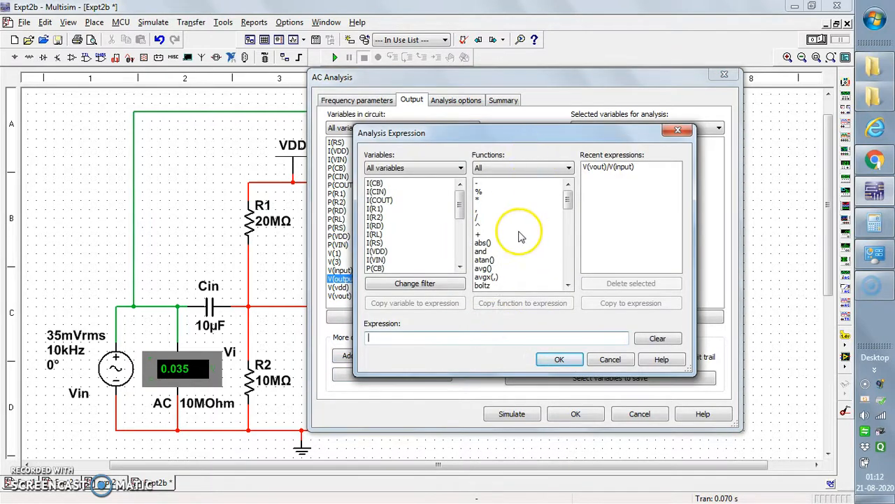
left_click_drag(459, 210, 462, 249)
left_click(393, 253)
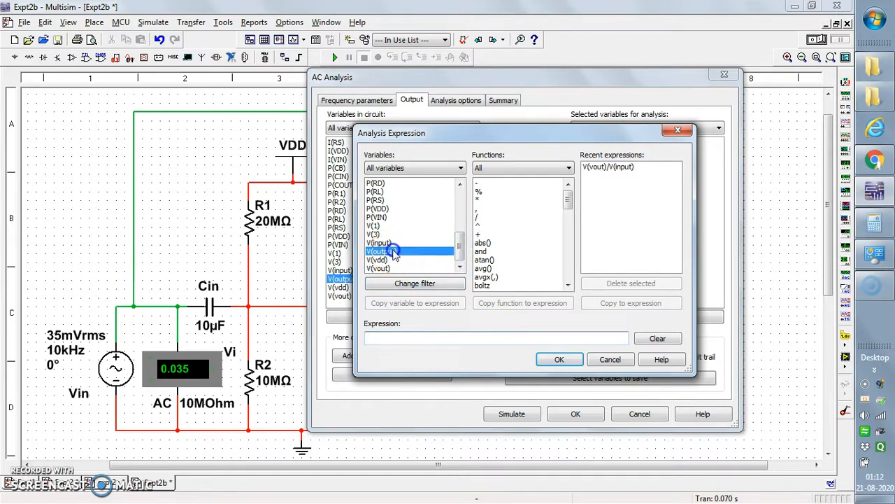
left_click(413, 305)
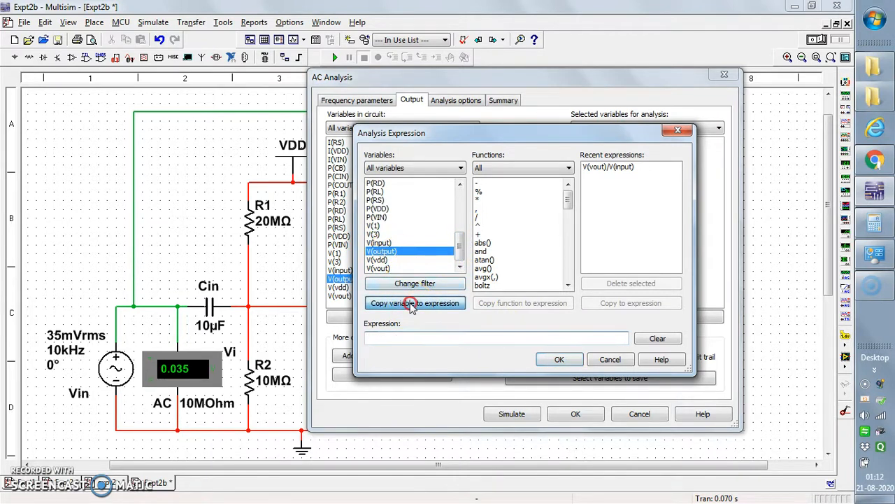
left_click(481, 217)
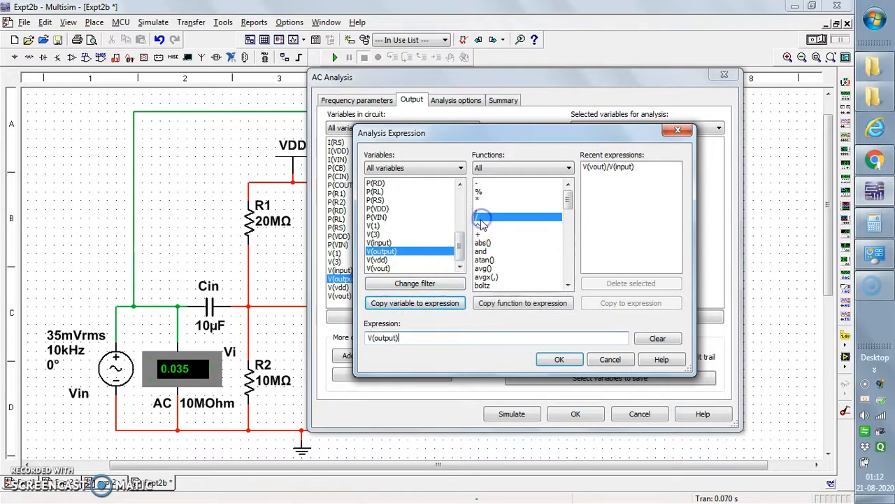
left_click(503, 309)
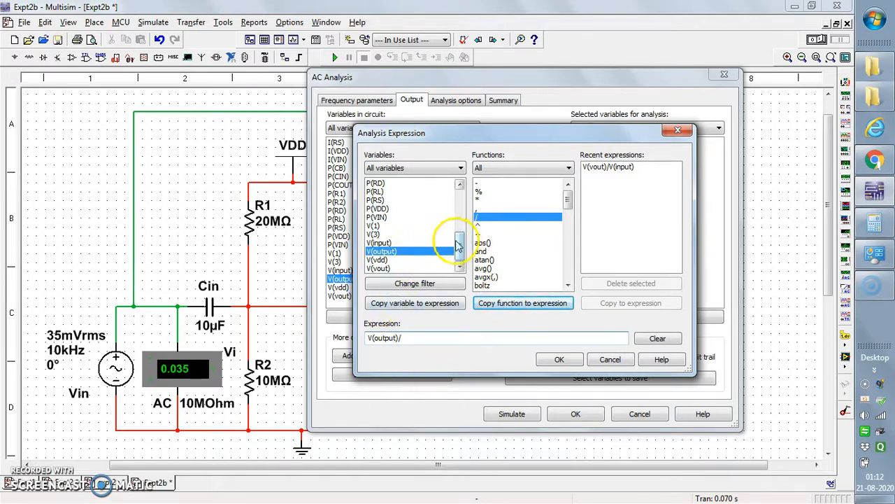
left_click(392, 217)
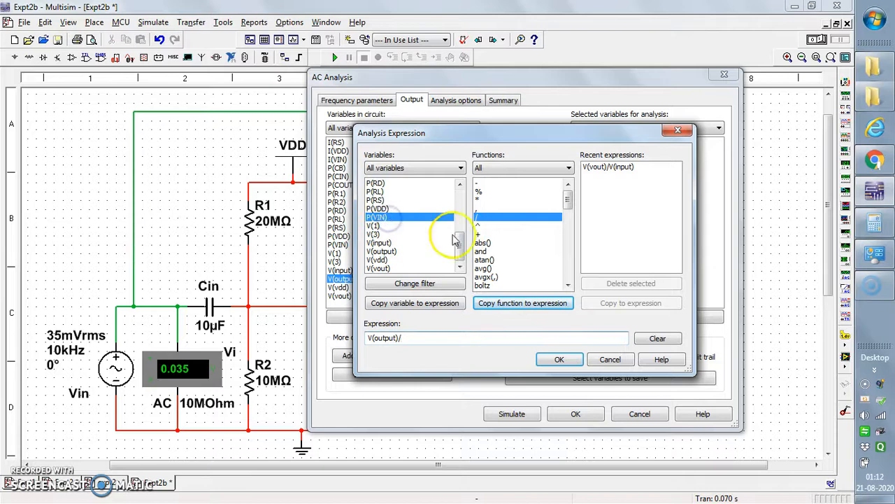
left_click(394, 244)
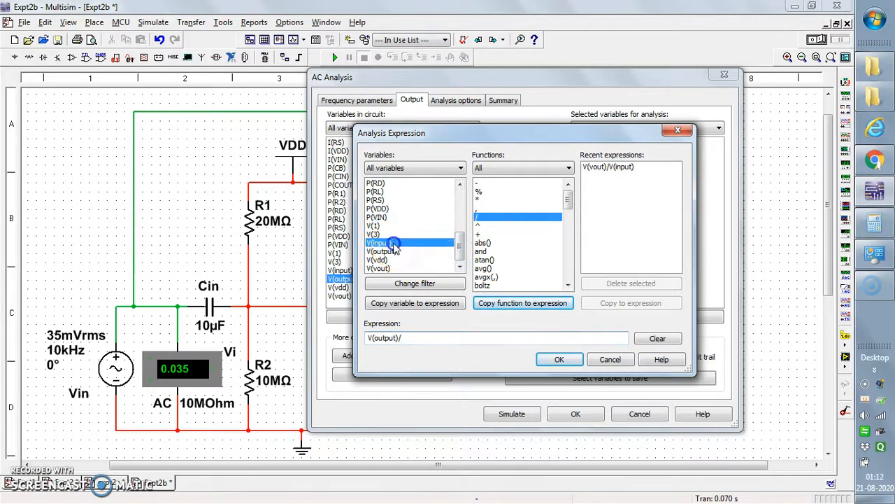
left_click(416, 303)
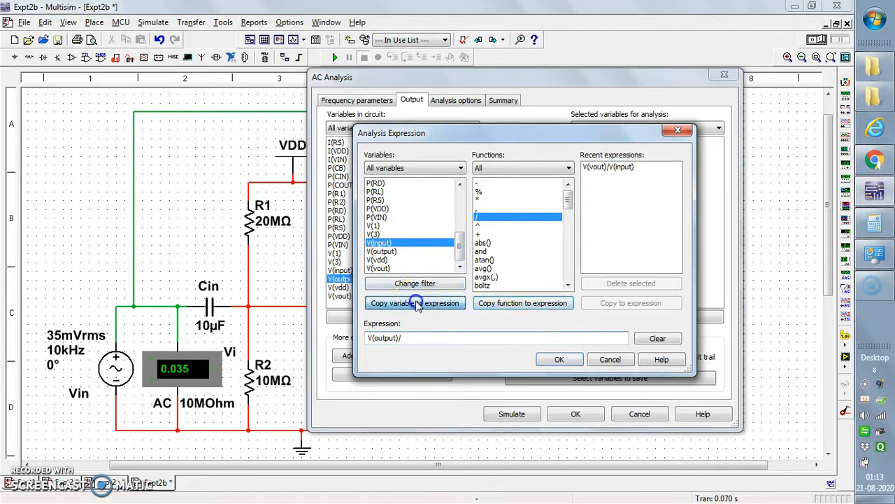
left_click(560, 359)
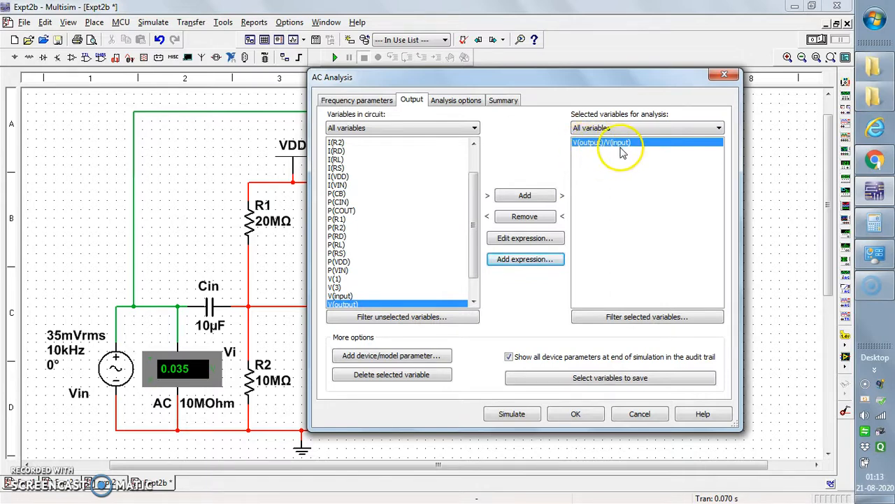
Step: Run the AC analysis and hide the cursors on both the magnitude and phase graphs
left_click(510, 415)
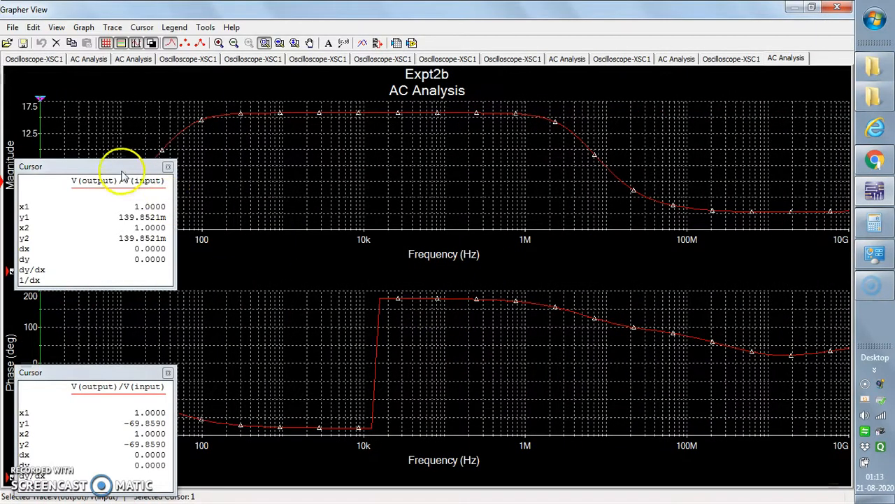
left_click(137, 43)
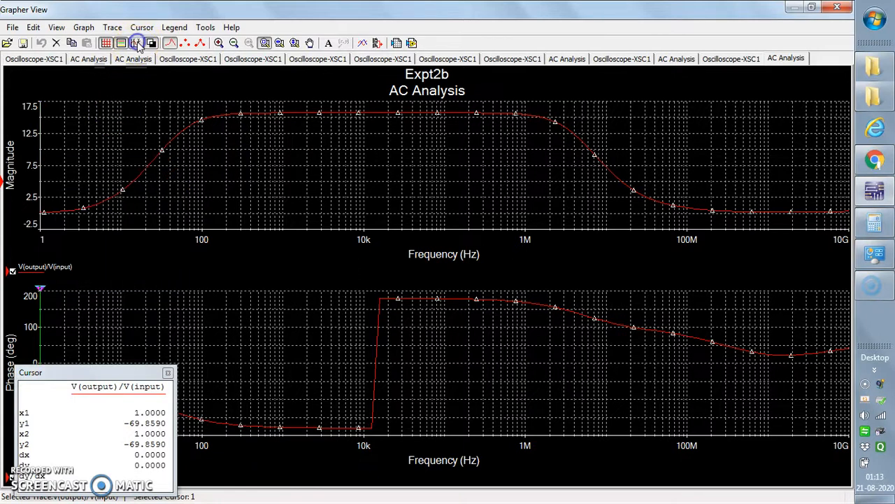
left_click(136, 44)
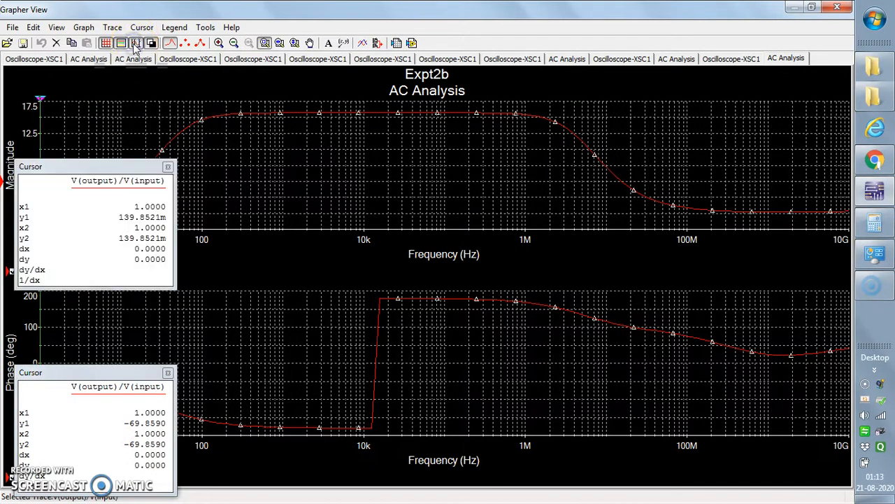
left_click(136, 43)
right_click(198, 304)
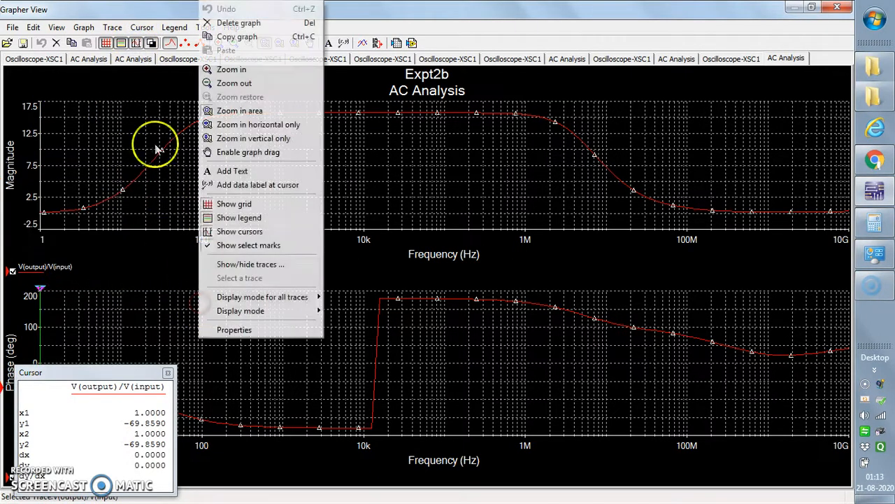
left_click(154, 157)
left_click(210, 330)
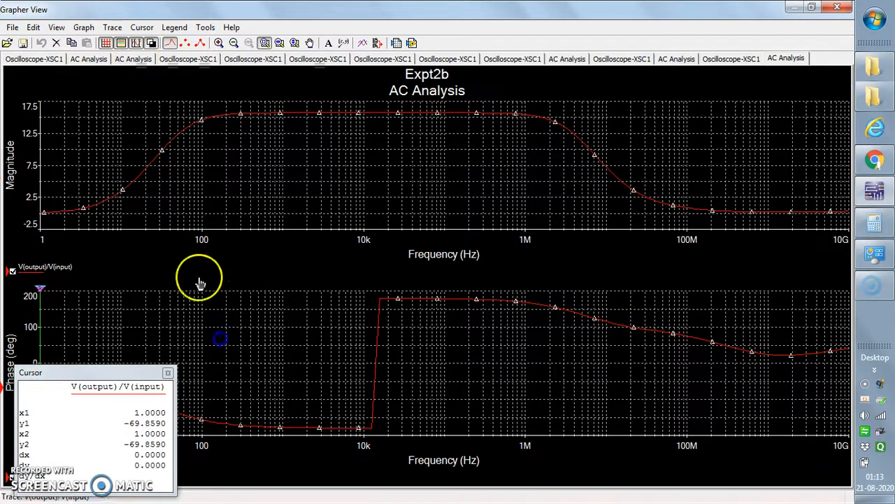
left_click(137, 44)
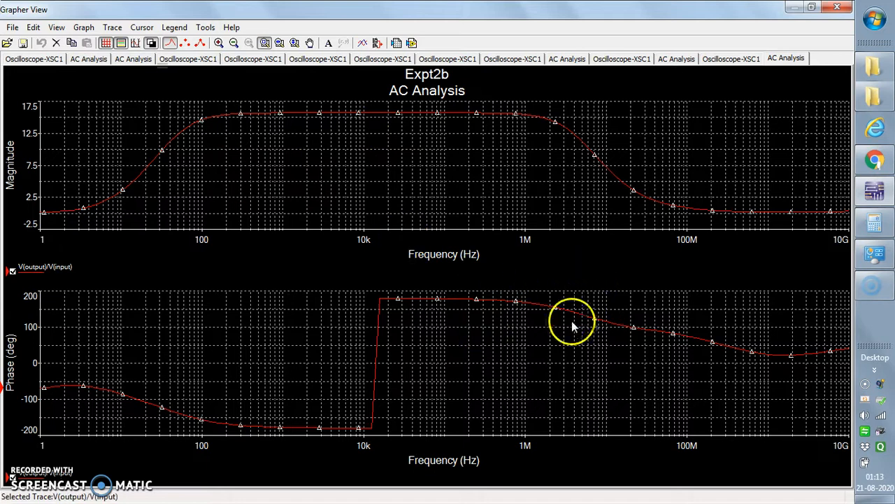
Step: Switch the graphs to a white background and show trace lines with data points on the phase and magnitude plots
left_click(151, 43)
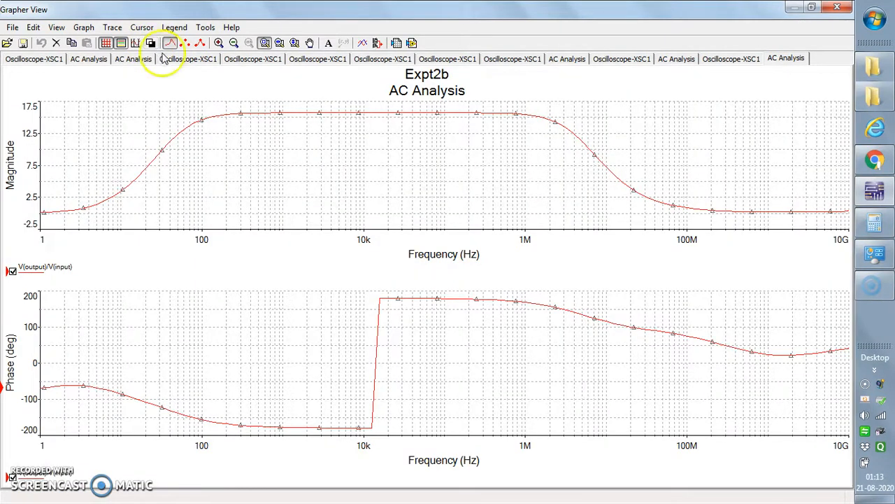
left_click(254, 113)
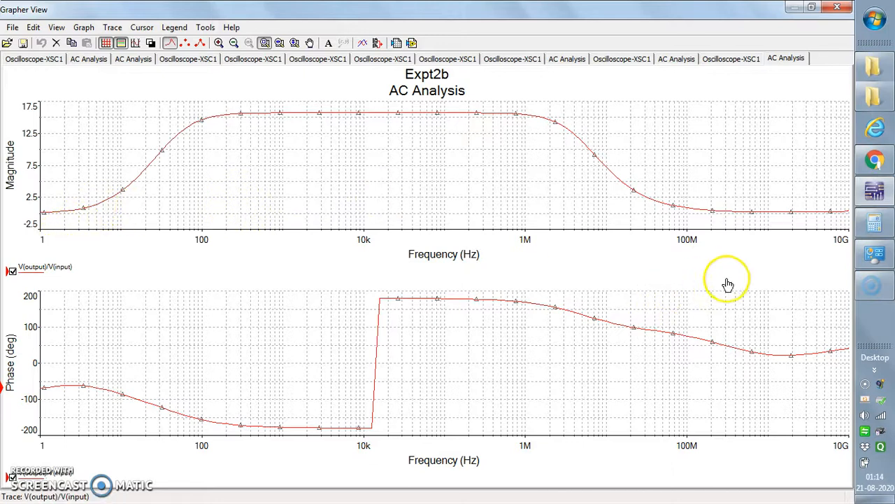
left_click(200, 44)
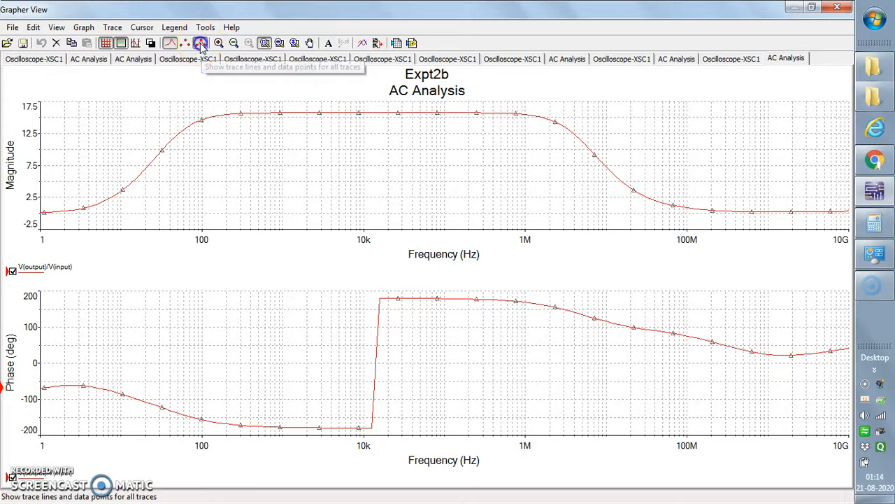
right_click(262, 323)
left_click(217, 154)
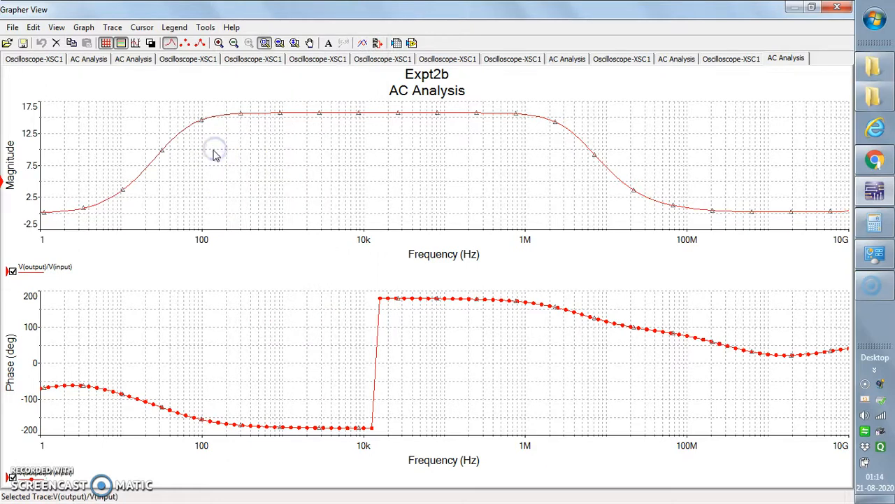
left_click(201, 43)
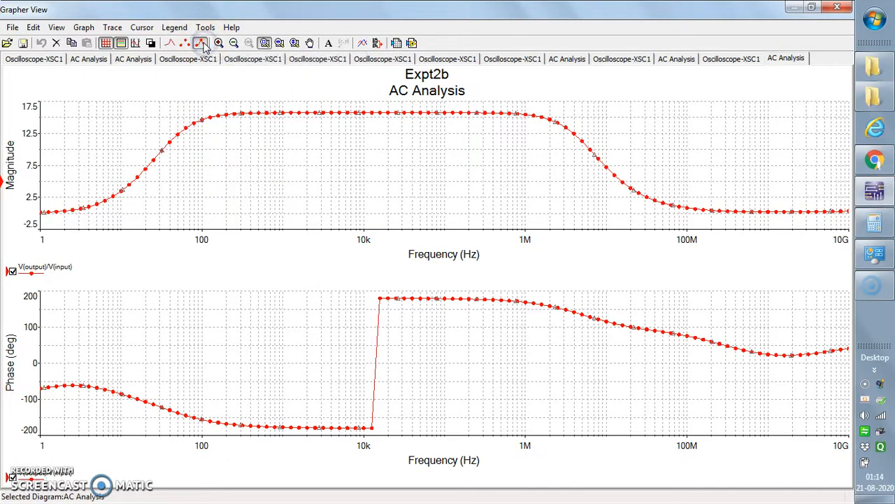
left_click(250, 114)
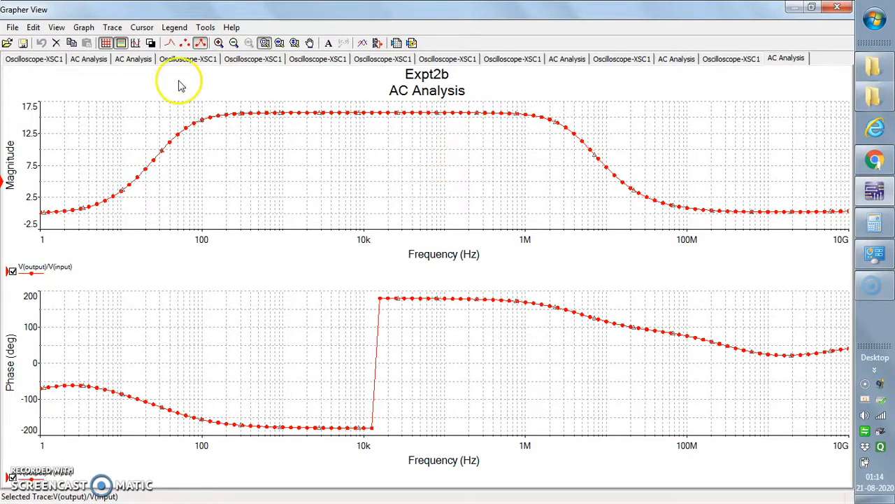
Step: Show the magnitude graph's cursors, move their readout aside, and place cursor 2 at about 383 kHz and cursor 1 at about 559 Hz
left_click(137, 44)
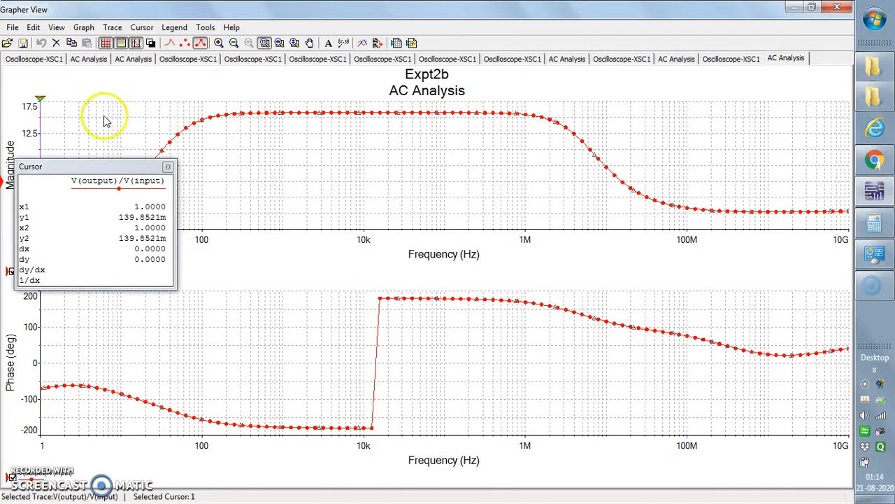
left_click_drag(70, 166, 698, 117)
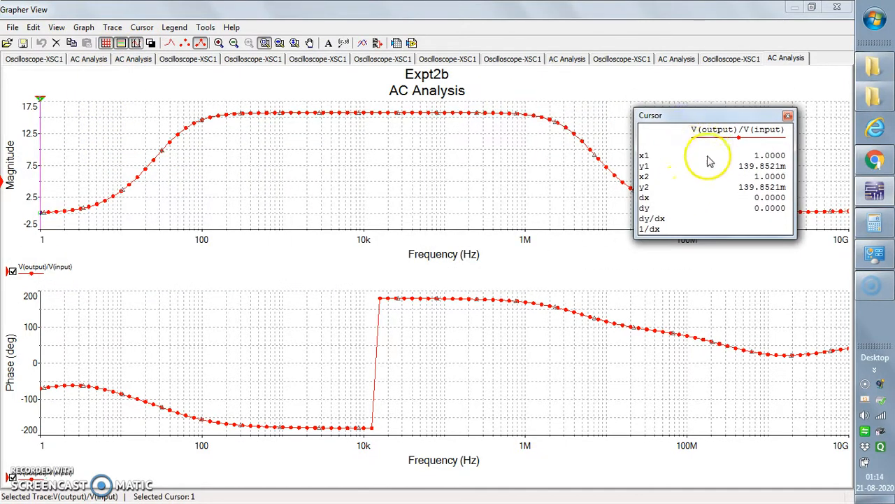
left_click_drag(40, 105, 492, 140)
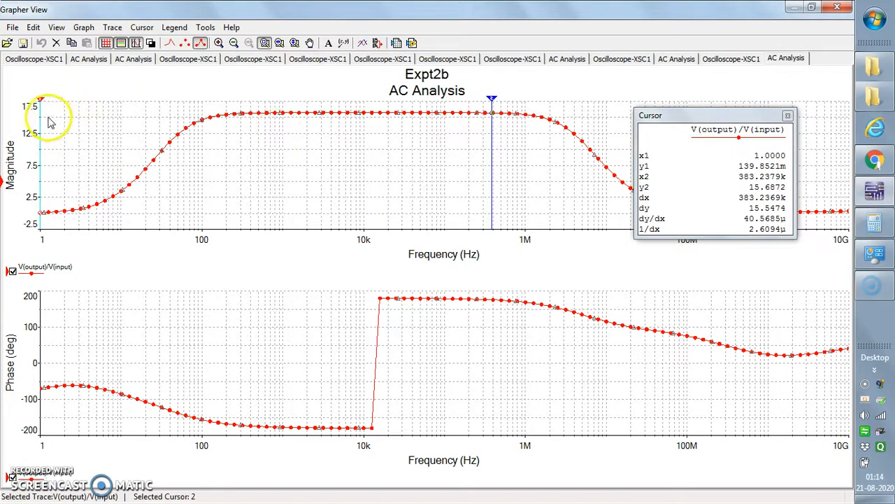
left_click_drag(39, 105, 263, 119)
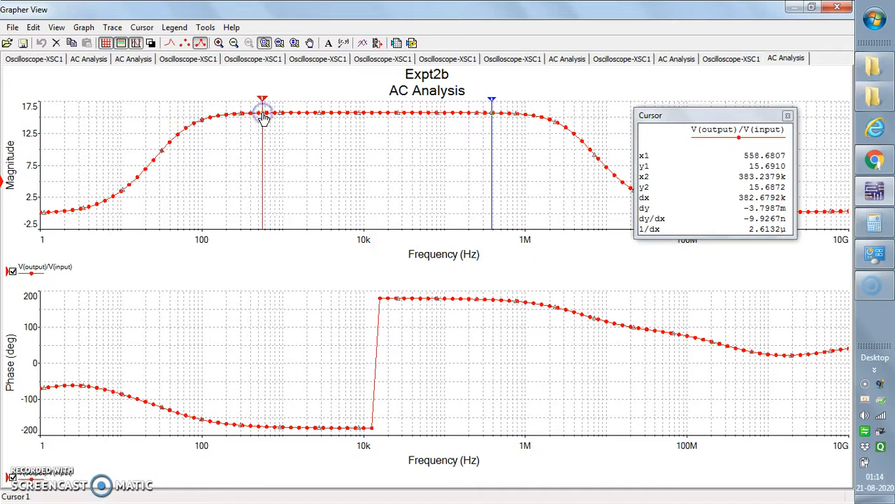
left_click(263, 119)
left_click(332, 350)
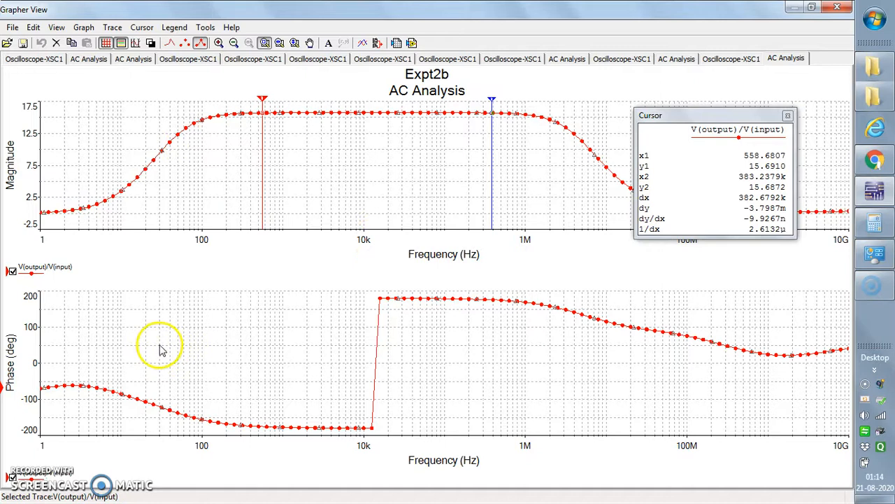
left_click(77, 269)
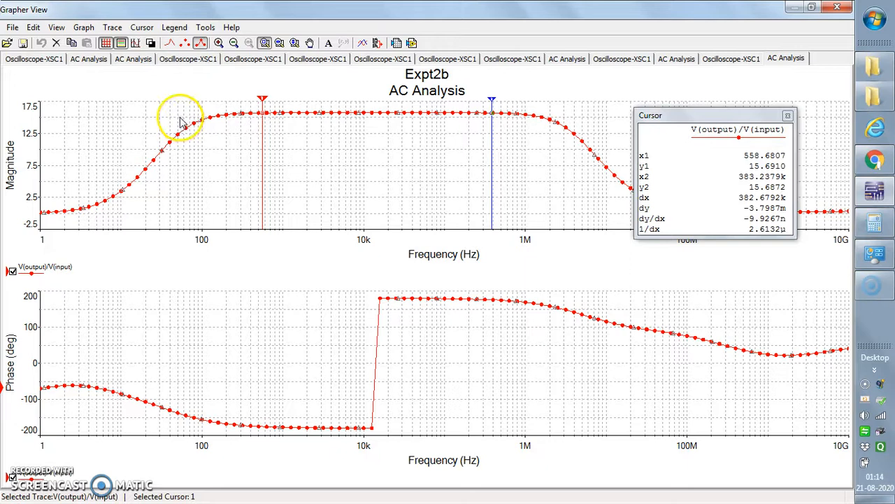
Step: Move cursor 1 along the flat part of the magnitude curve to about 1.56 kHz and reposition the cursor readout
left_click_drag(263, 104, 319, 105)
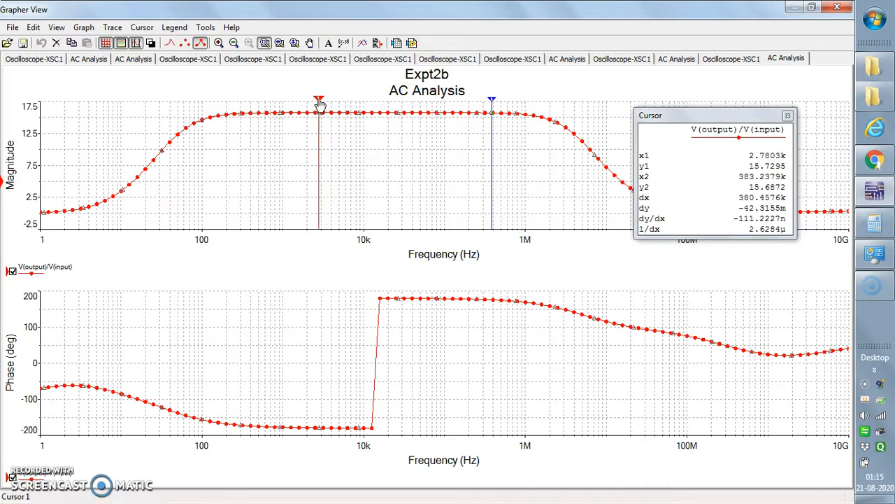
left_click_drag(319, 104, 303, 102)
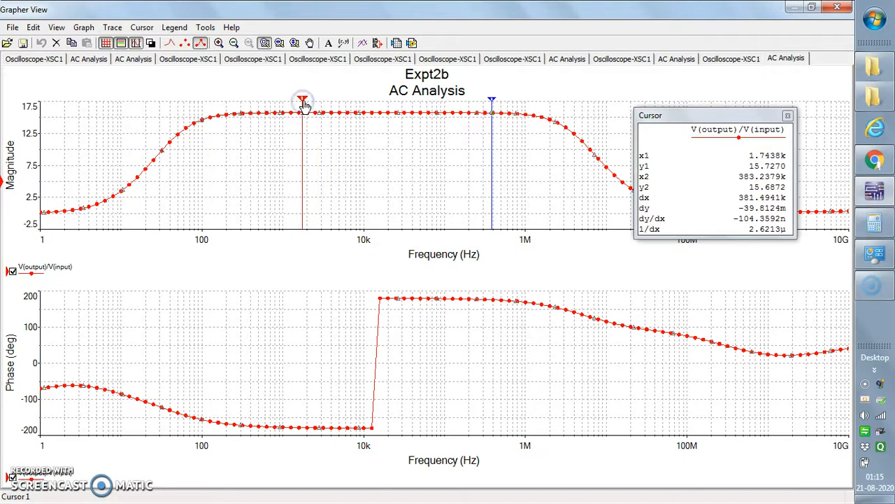
left_click_drag(698, 115, 669, 89)
mouse_move(302, 100)
left_mouse_down()
mouse_move(334, 98)
mouse_move(299, 97)
left_mouse_up()
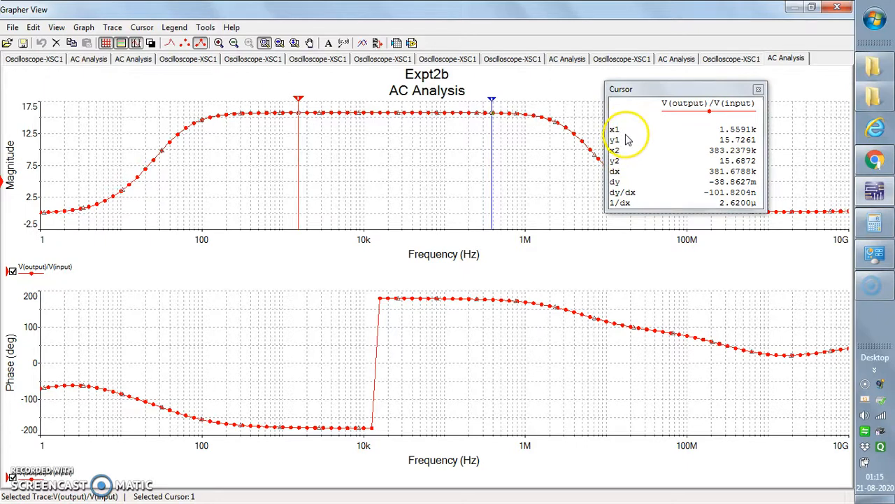
Step: Set the X value of cursor 1 on the magnitude graph to 10k
right_click(299, 103)
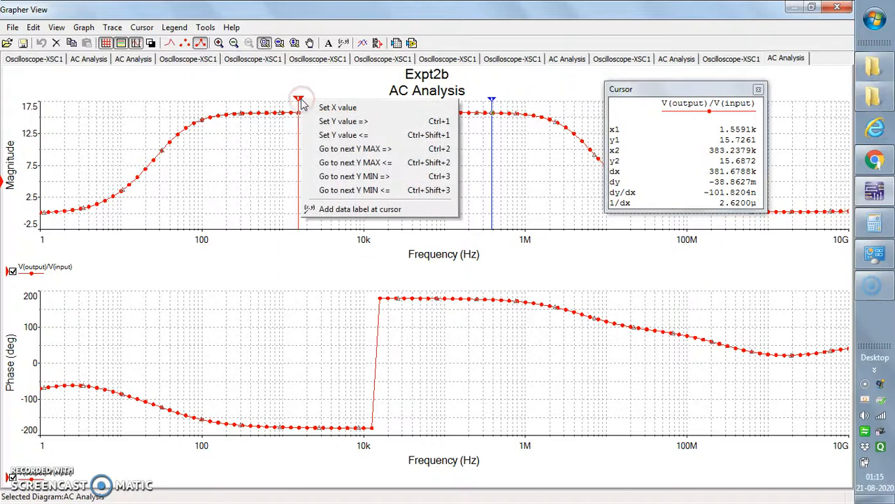
left_click(349, 108)
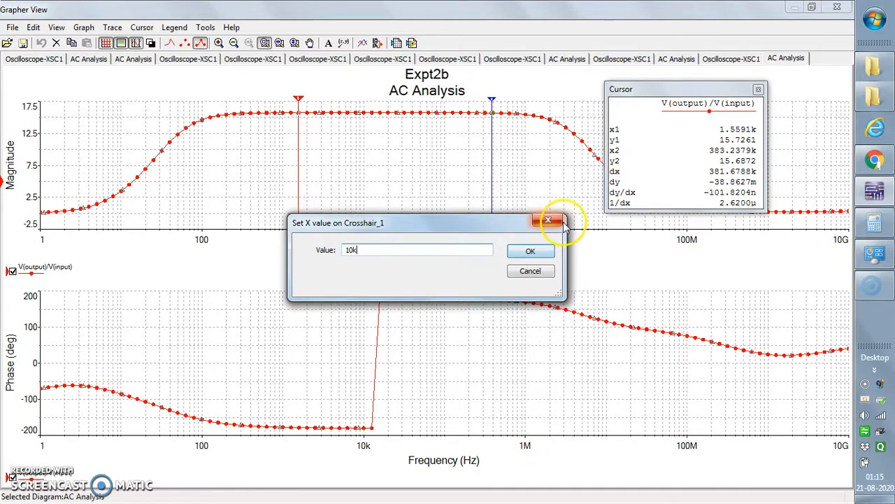
left_click(532, 252)
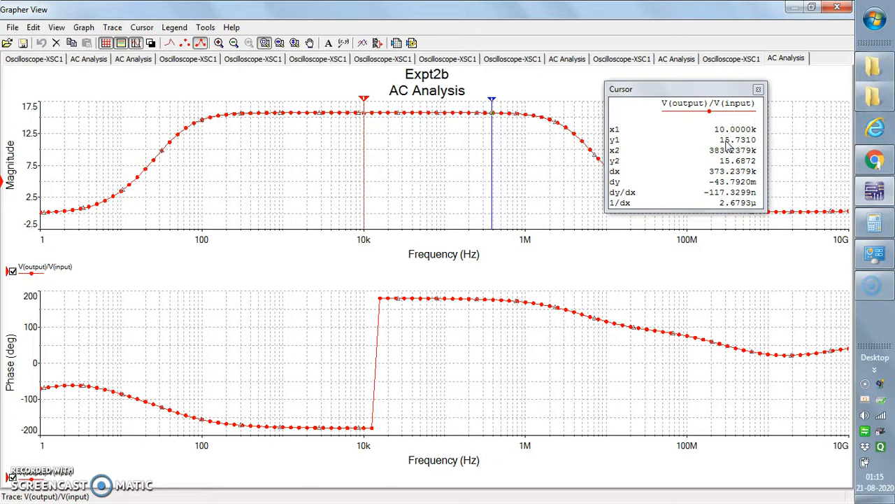
Step: Open the Calculator app and place its window over the graphs, clear of the cursor readout
left_click(876, 21)
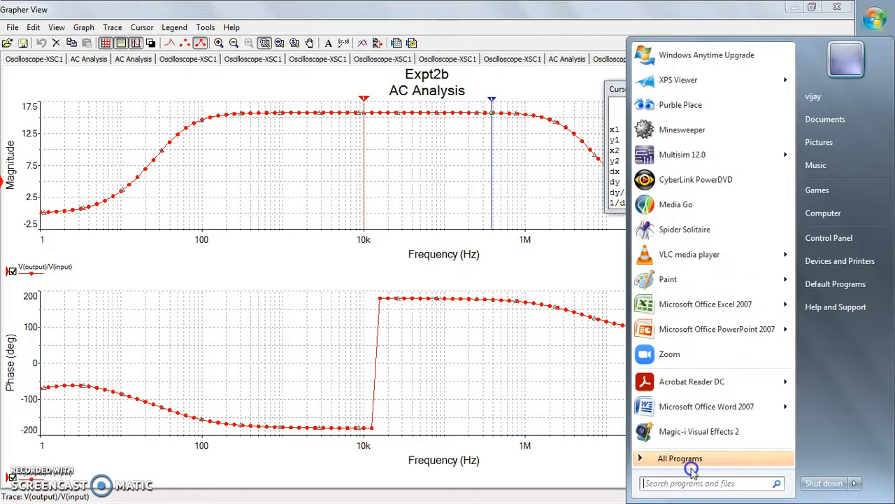
type("cal")
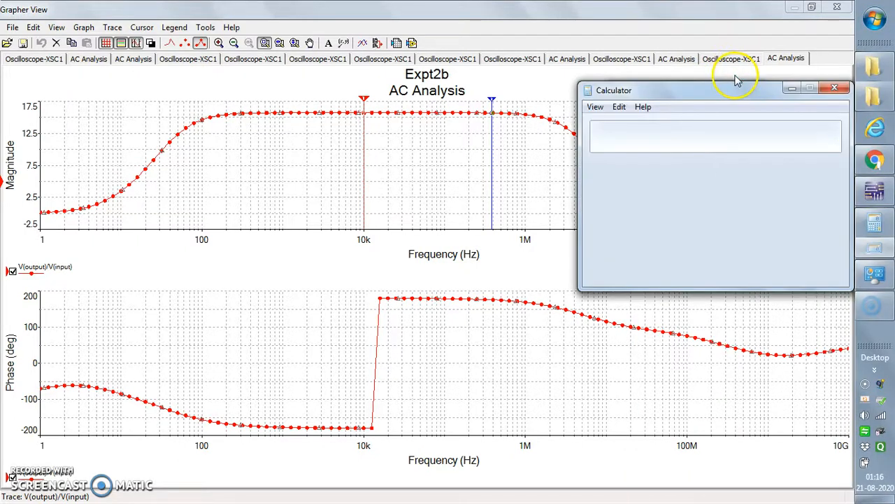
left_click_drag(650, 231, 406, 123)
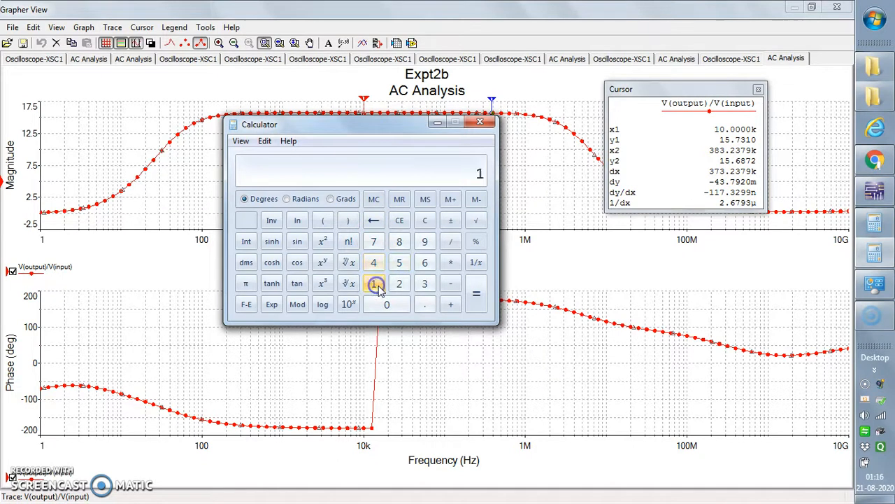
Step: Calculate 1.731 × 0.707 and minimize the Calculator
left_click(374, 242)
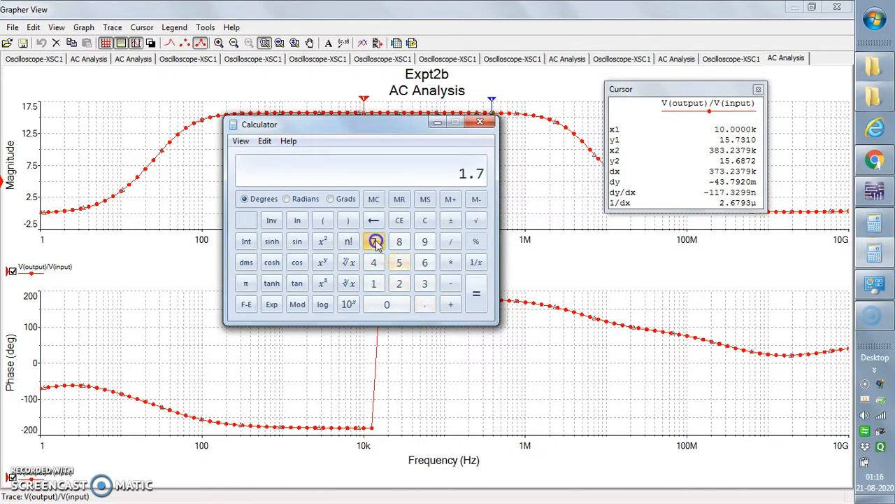
left_click(427, 283)
left_click(373, 283)
left_click(387, 304)
left_click(448, 264)
left_click(425, 304)
left_click(373, 242)
left_click(386, 304)
left_click(376, 242)
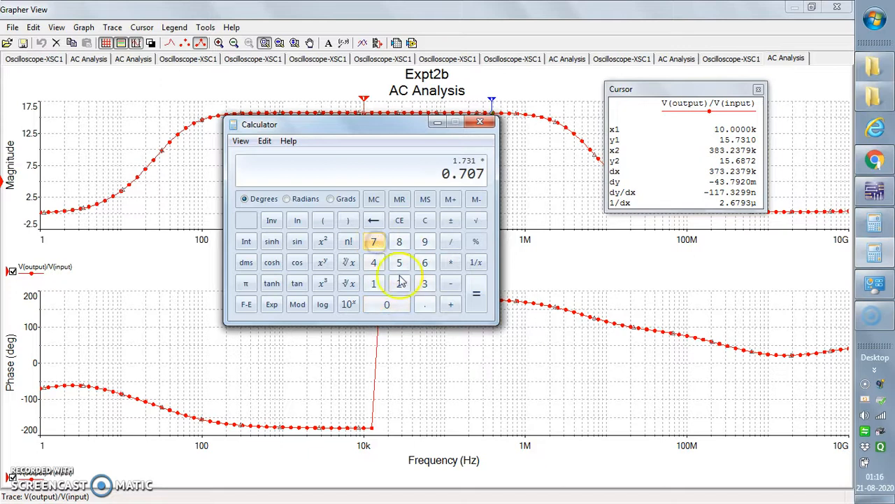
left_click(476, 299)
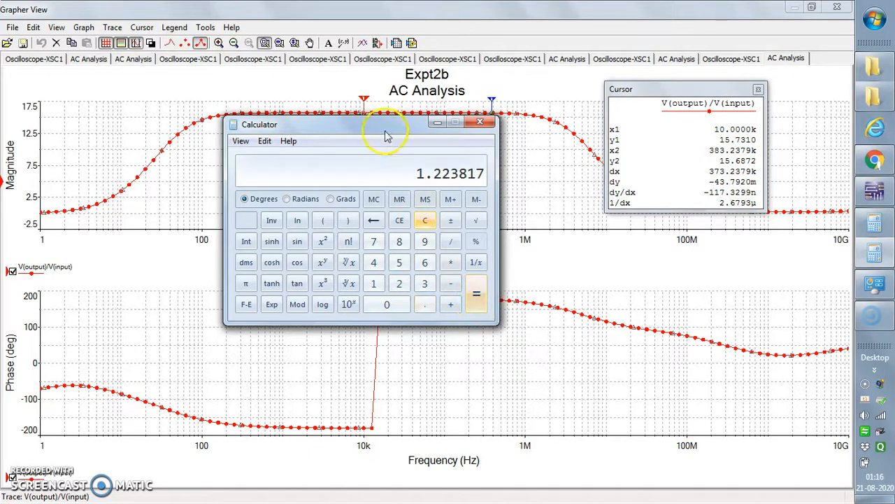
left_click(437, 123)
Step: Move cursor 1 on the magnitude graph to about 114 Hz and send it forward to the Y value 11.22
left_click_drag(364, 100, 207, 98)
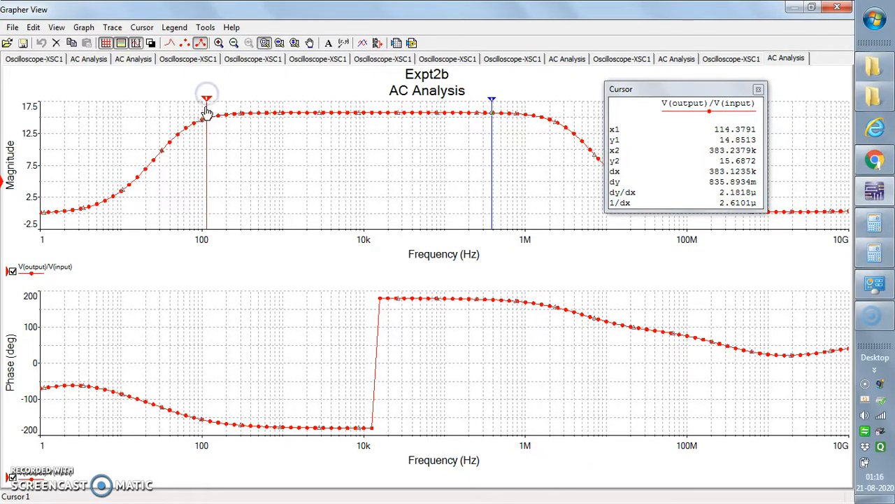
right_click(207, 113)
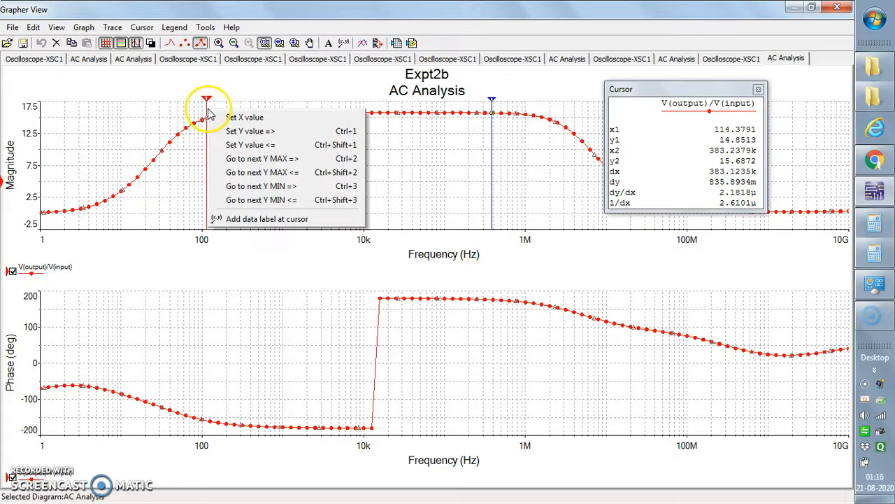
left_click(246, 132)
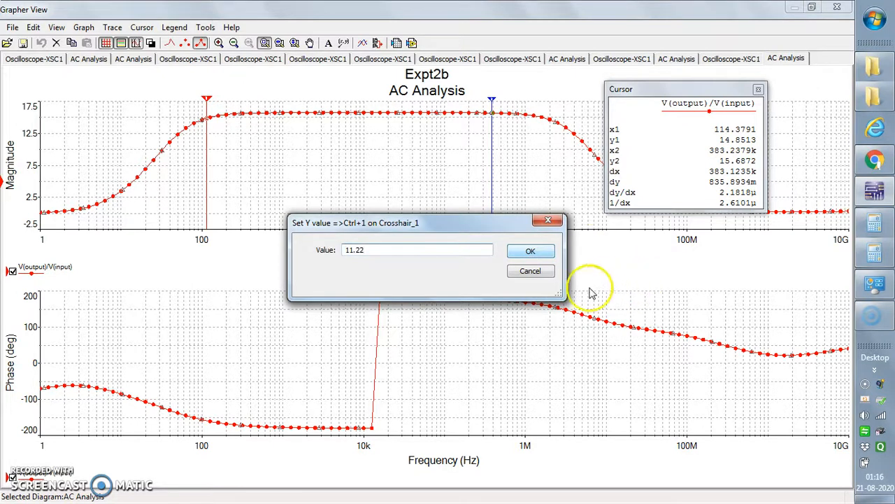
left_click(533, 251)
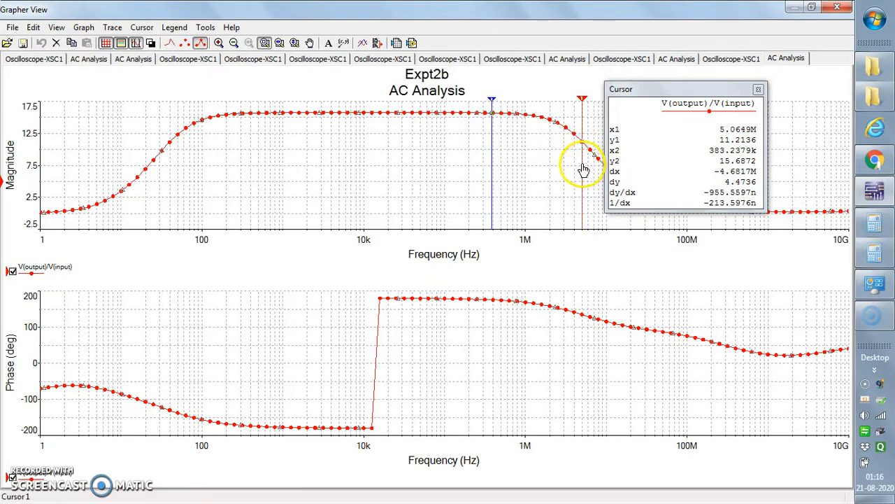
Step: Move cursor 2 to about 16 Hz on the rising edge and send it forward to the Y value 11.22
left_click_drag(493, 98, 139, 160)
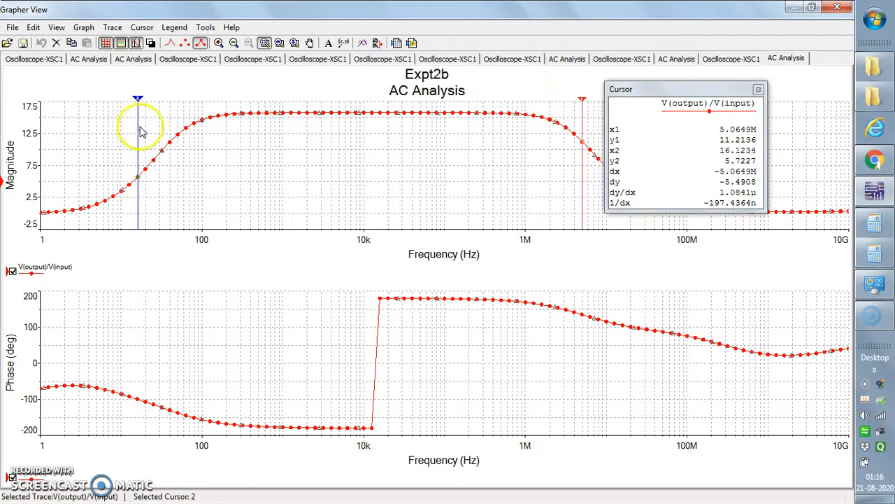
right_click(137, 140)
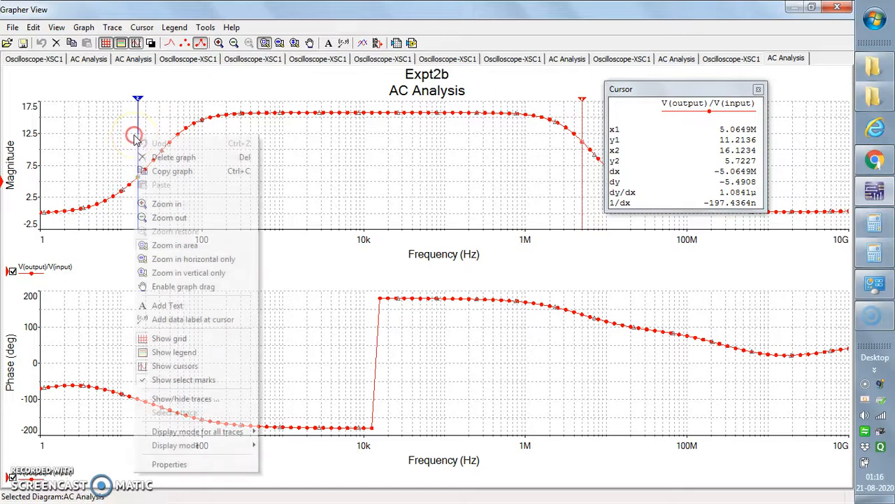
left_click(292, 166)
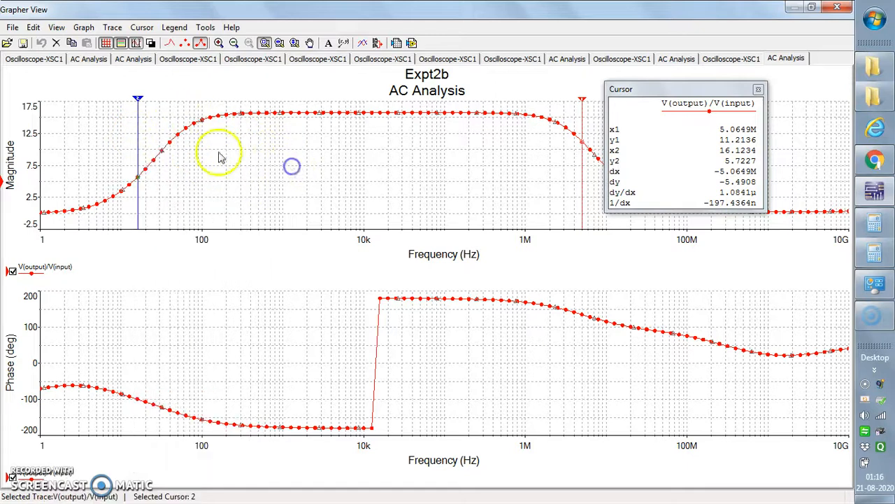
left_click(137, 119)
right_click(138, 118)
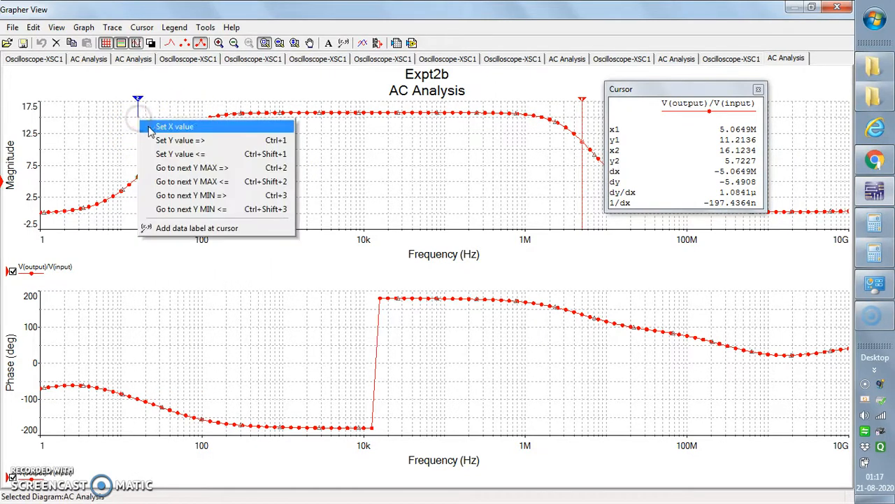
left_click(172, 142)
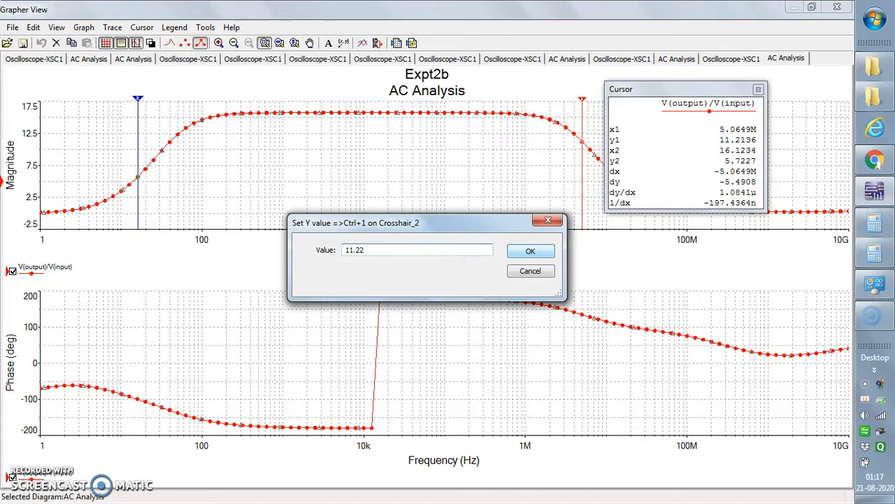
left_click(524, 250)
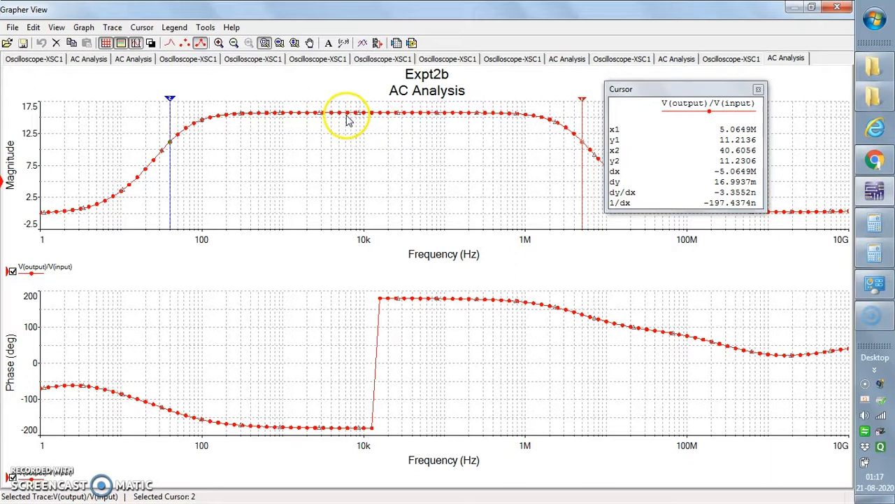
left_click(171, 106)
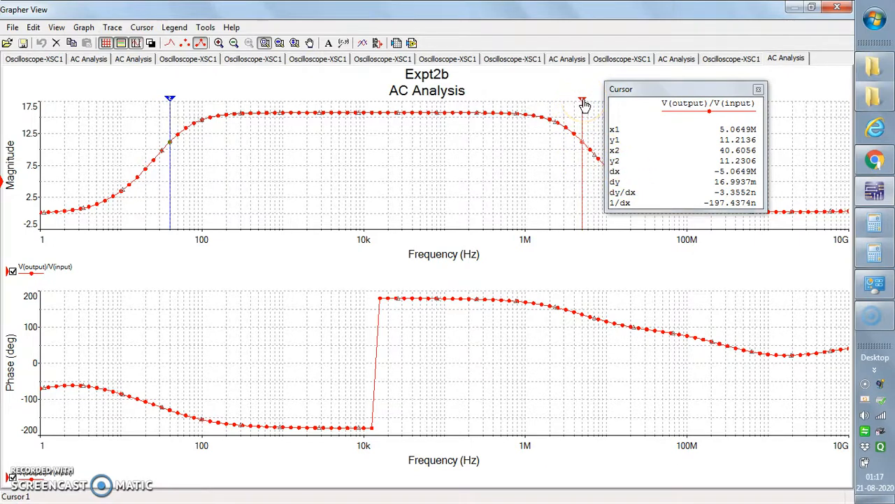
left_click(171, 106)
Step: Swap the two magnitude cursors, placing cursor 1 at about 41 Hz and cursor 2 at about 5.06 MHz
left_click_drag(585, 105, 586, 105)
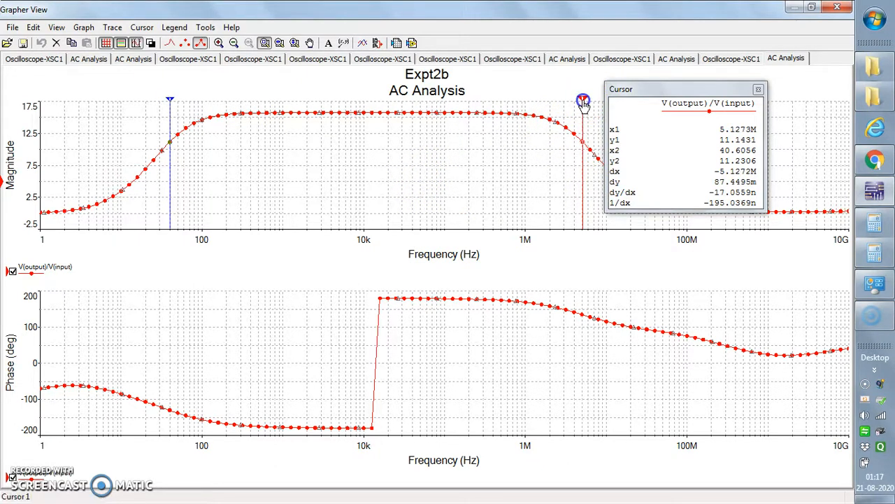
left_click(172, 102)
left_click_drag(173, 103, 170, 122)
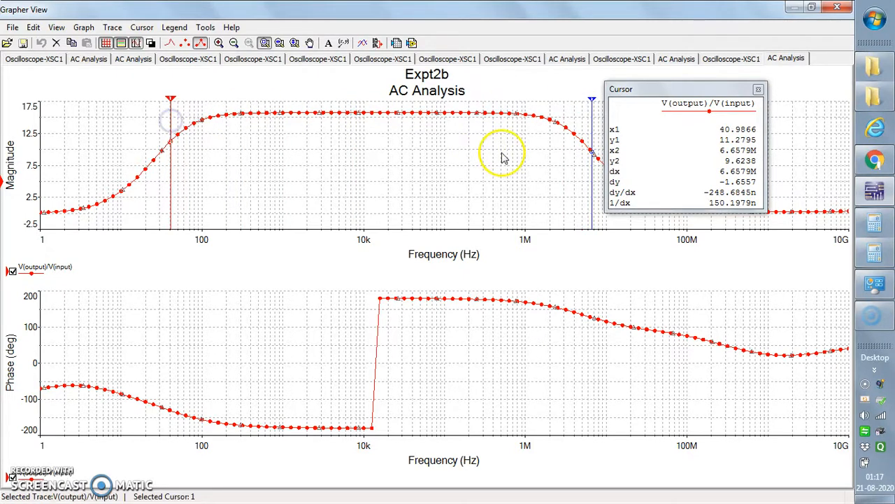
left_click(593, 102)
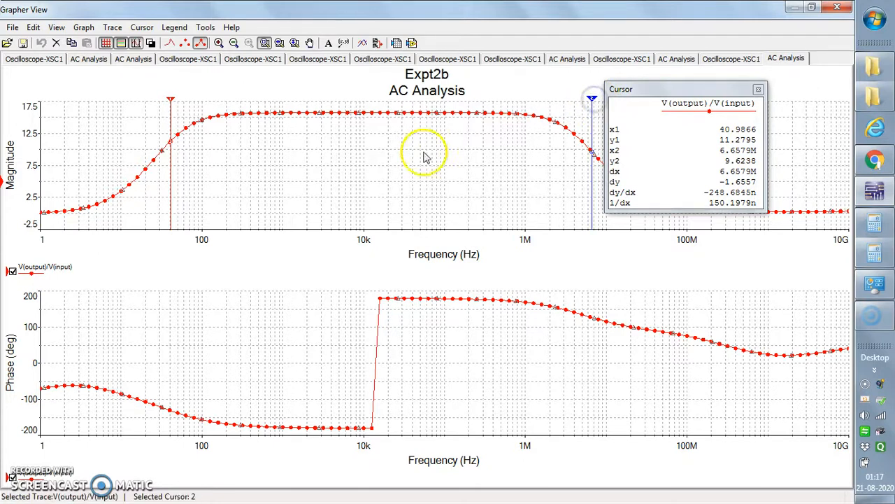
left_click(172, 106)
left_click_drag(593, 102, 584, 102)
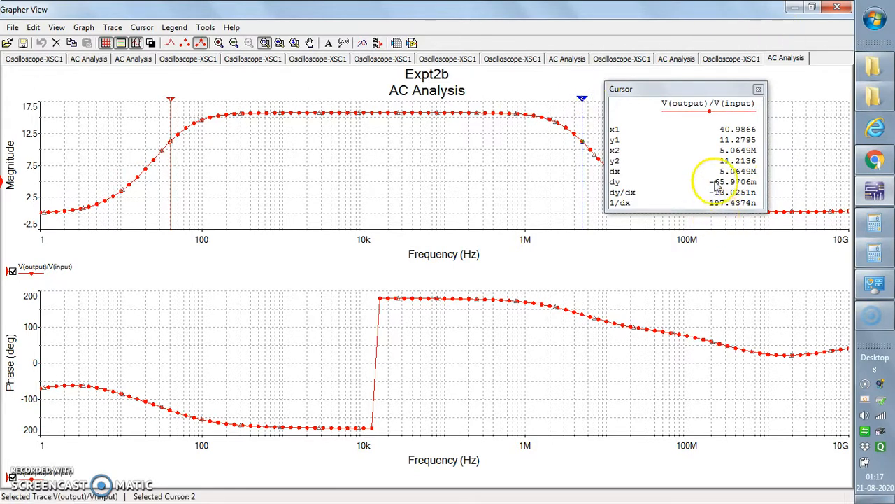
Step: Add a data label at cursor 2 and place it just inside the falling edge, clear of the cursor readout
left_click(562, 130)
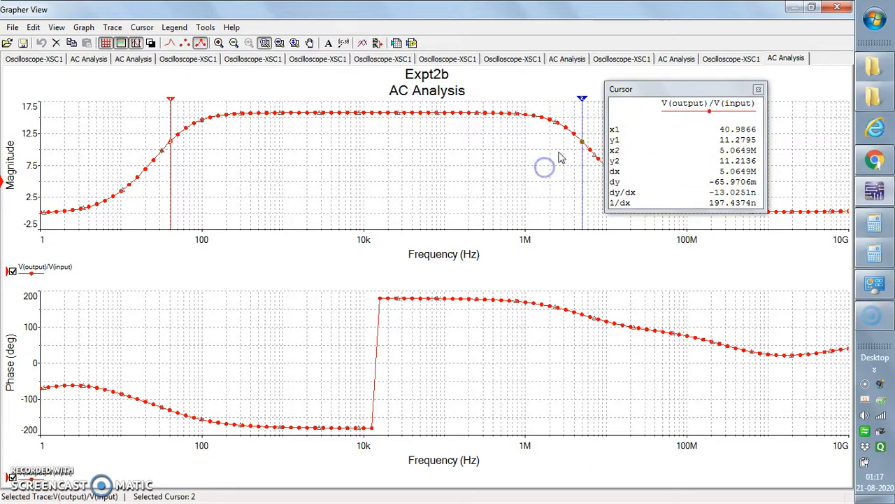
left_click_drag(665, 89, 724, 73)
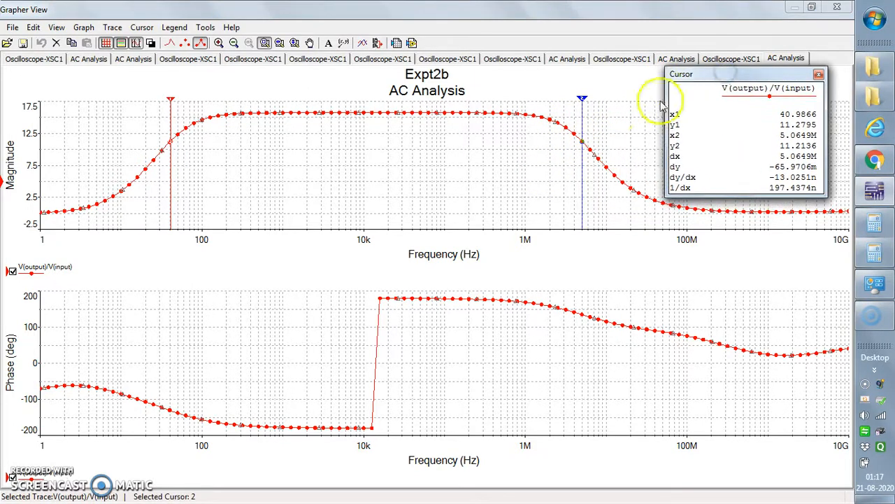
right_click(584, 121)
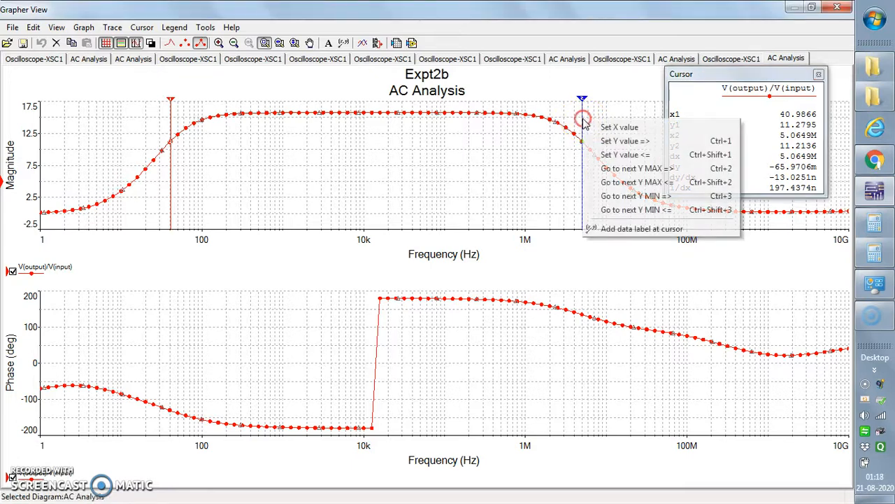
left_click(608, 229)
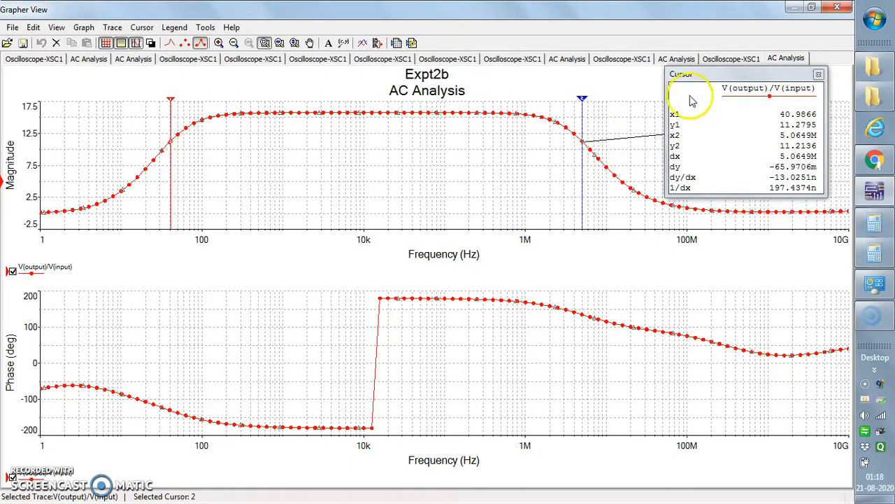
left_click_drag(710, 74, 711, 238)
left_click_drag(759, 123, 512, 155)
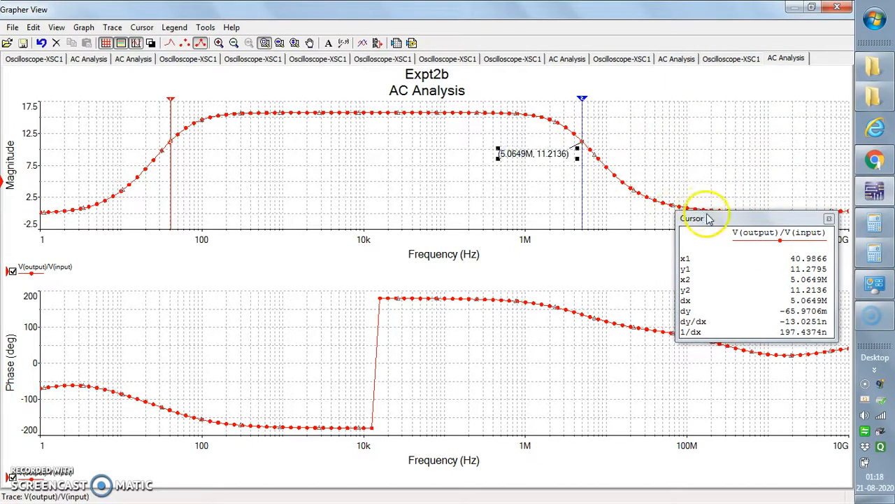
mouse_move(713, 217)
left_mouse_down()
mouse_move(698, 100)
mouse_move(706, 89)
left_mouse_up()
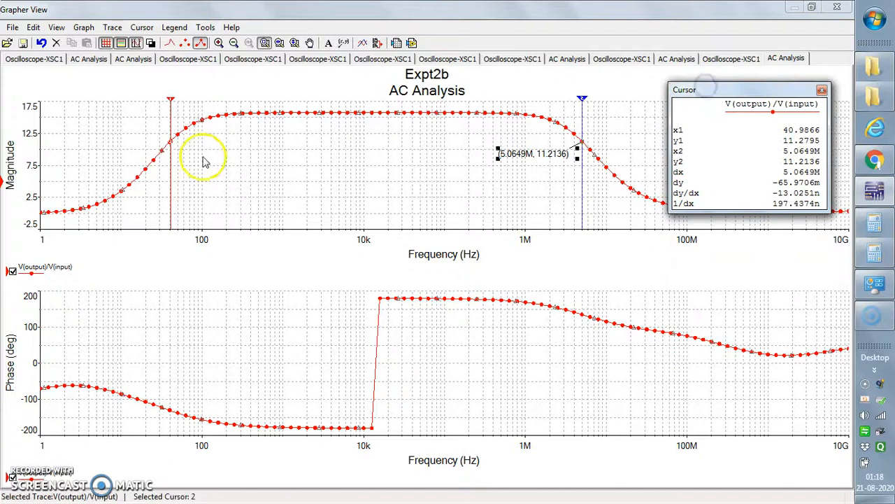
Step: Move cursor 1 to about 39.5 Hz, add a data label there and place it beside the rising edge
left_click_drag(171, 120, 168, 116)
right_click(168, 117)
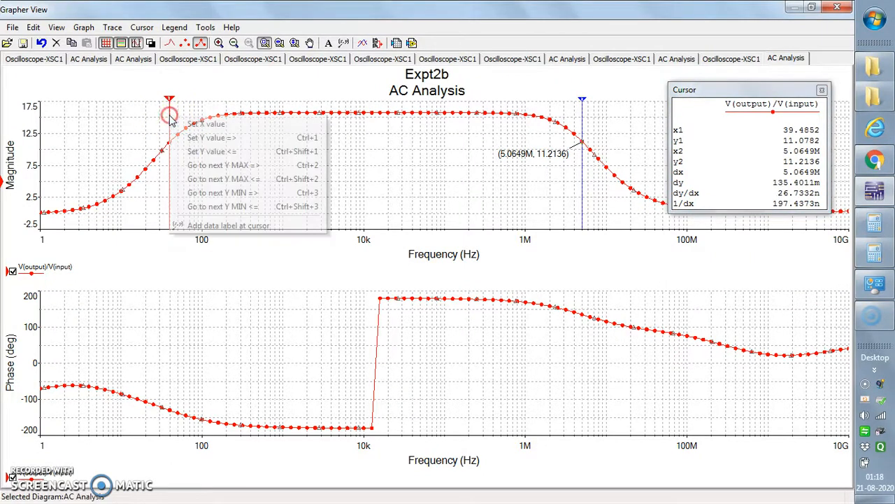
left_click(221, 227)
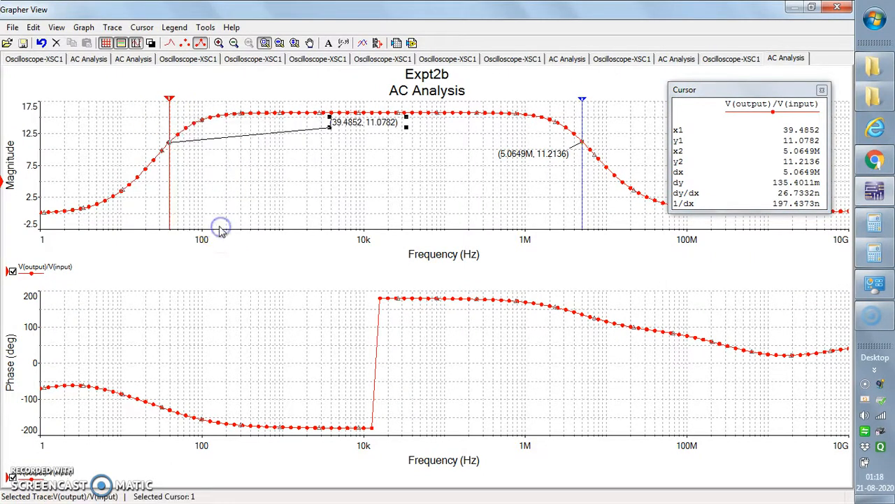
left_click_drag(369, 128, 256, 156)
Step: Move cursor 1 to about 40.6 Hz and add a data label at that point
mouse_move(173, 104)
left_mouse_down()
mouse_move(182, 106)
mouse_move(171, 101)
left_mouse_up()
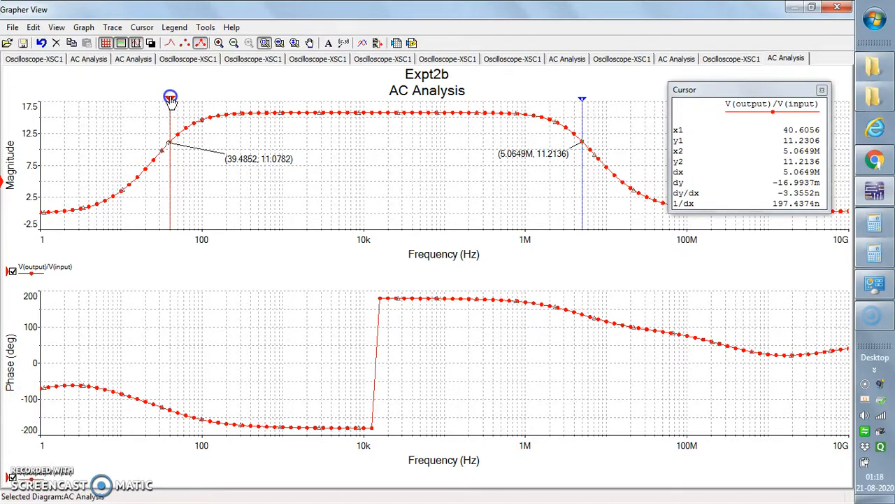
left_click(176, 103)
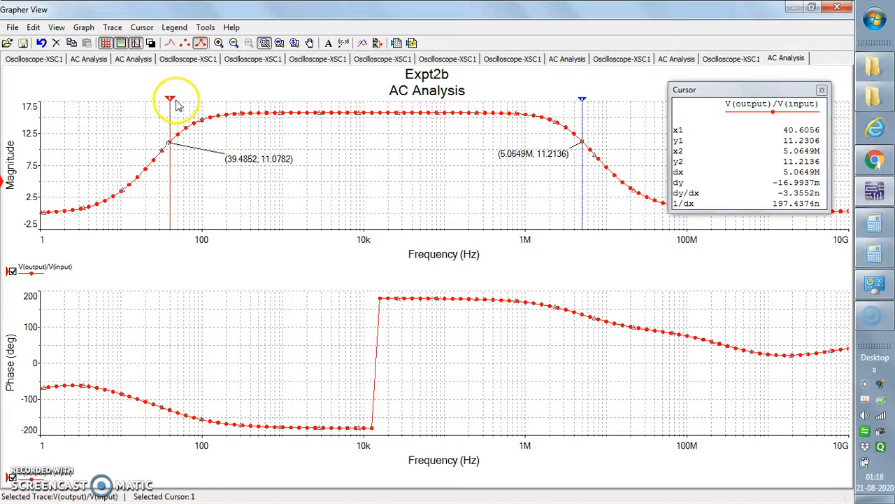
right_click(173, 93)
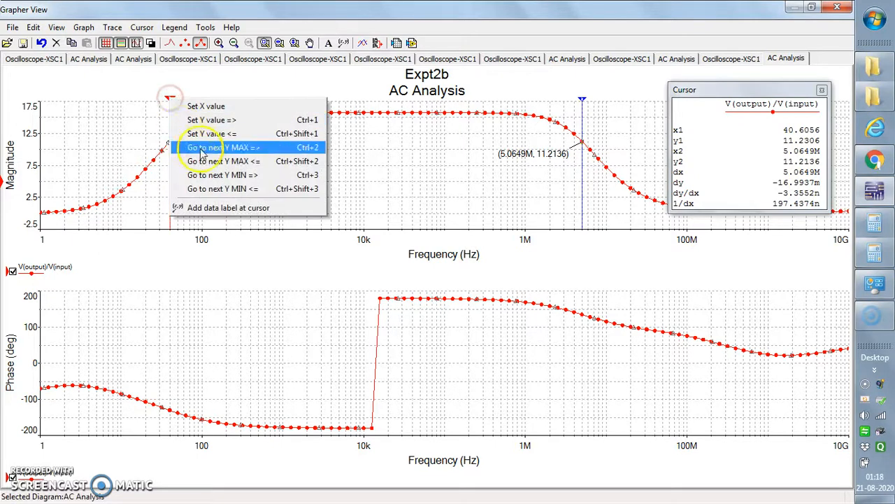
left_click(222, 217)
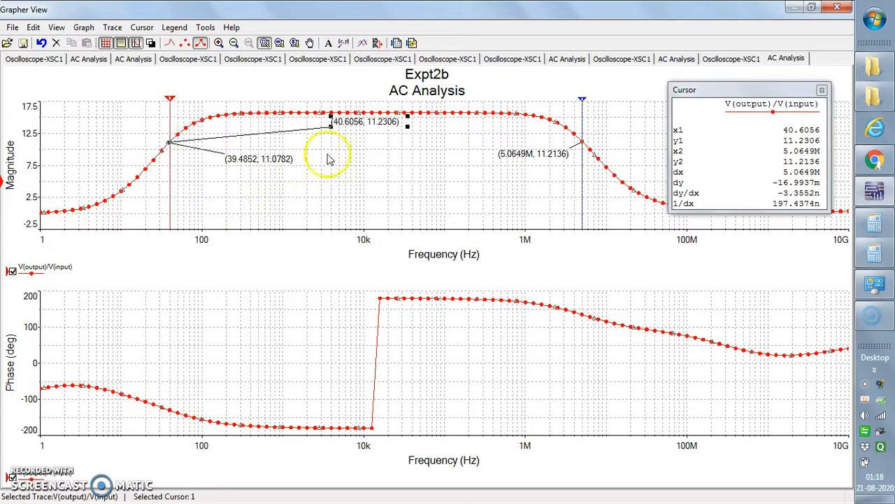
Step: Delete the 39.4852 Hz data label and place the 40.6056 Hz label close to the rising edge
left_click(253, 162)
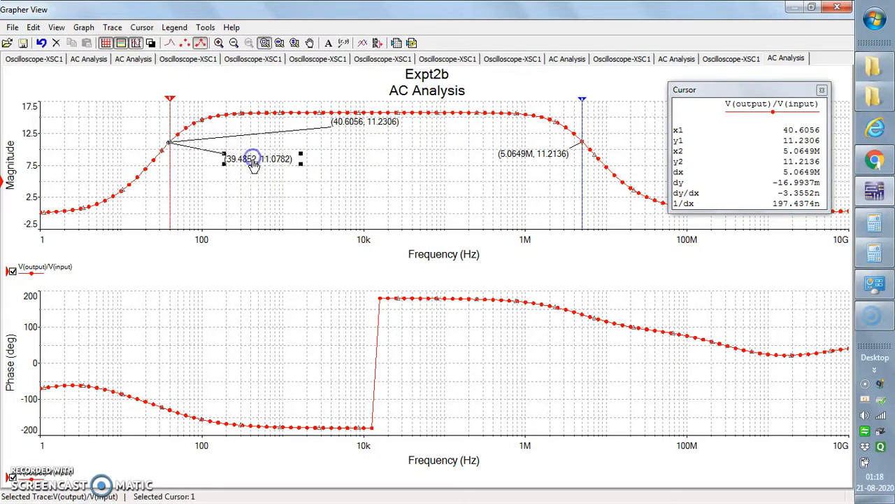
key("Delete")
left_click(340, 124)
left_click(258, 150)
left_click_drag(258, 150, 211, 154)
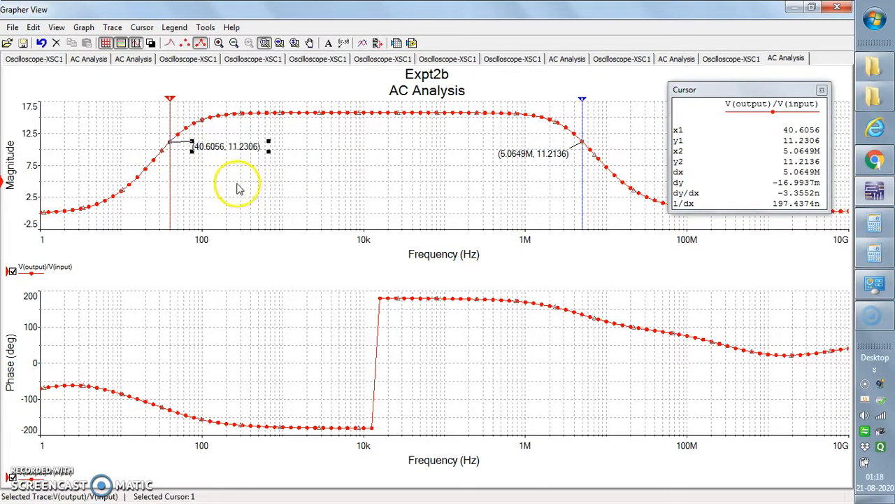
left_click(326, 115)
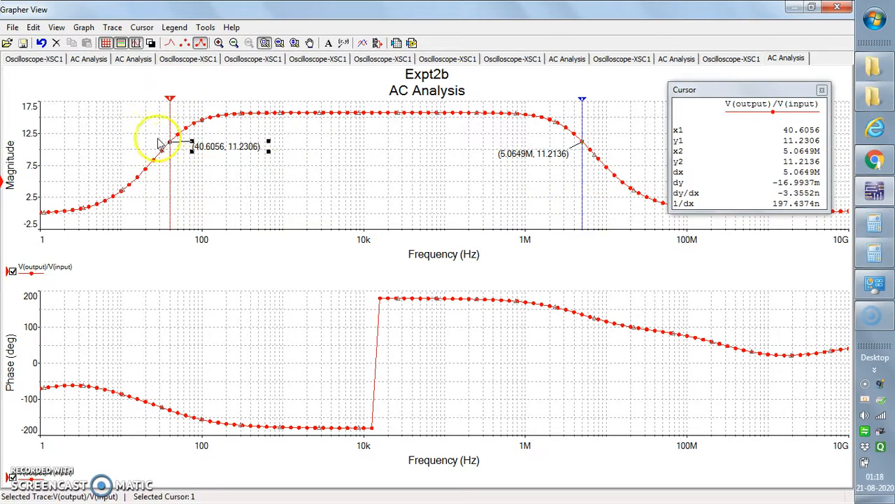
left_click(171, 200)
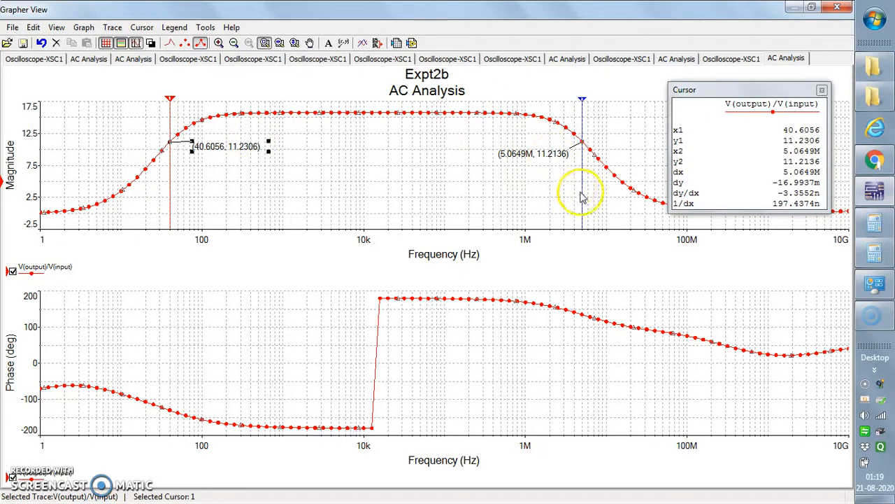
Step: Show the cursors on the phase plot and move their readout window off the low-frequency part of the curve, below the magnitude readout
left_click(478, 396)
left_click(436, 374)
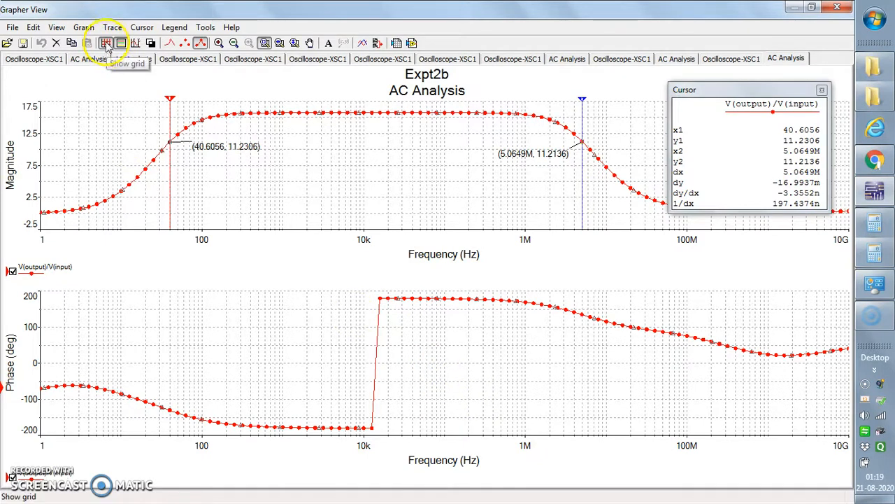
left_click(137, 43)
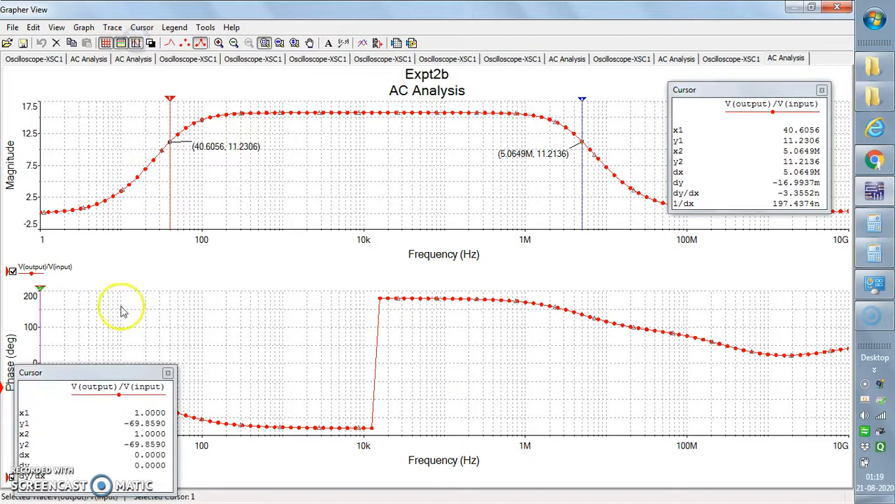
left_click_drag(134, 373, 183, 369)
left_click_drag(530, 285, 677, 275)
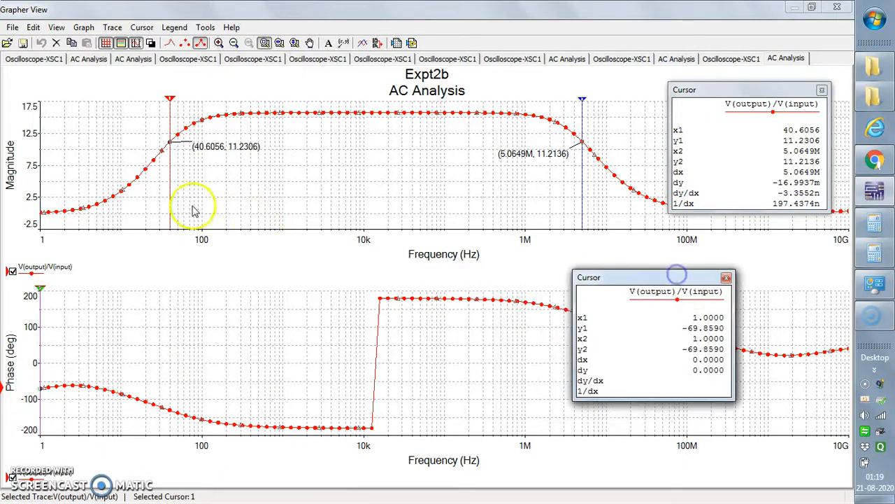
Step: Move the phase plot's cursor 2 to about 16.06 kHz, add a data label there and place it just after the phase jump
left_click(44, 288)
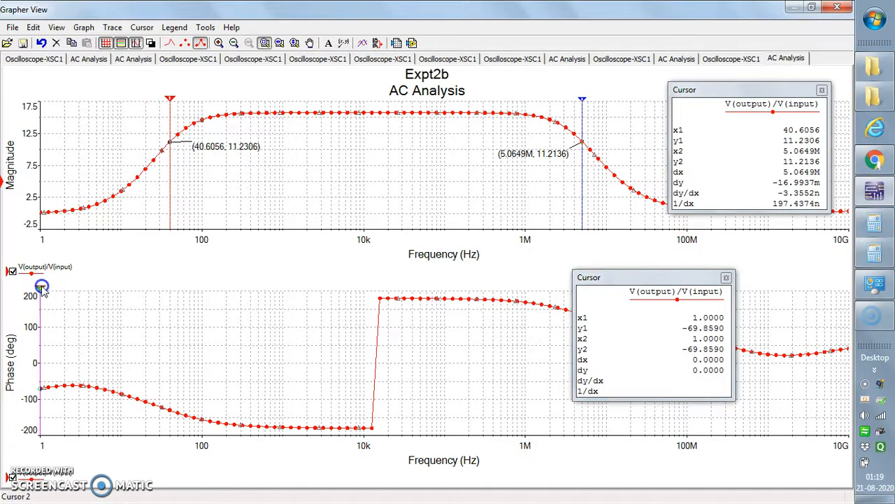
mouse_move(42, 287)
left_mouse_down()
mouse_move(254, 287)
mouse_move(380, 301)
left_mouse_up()
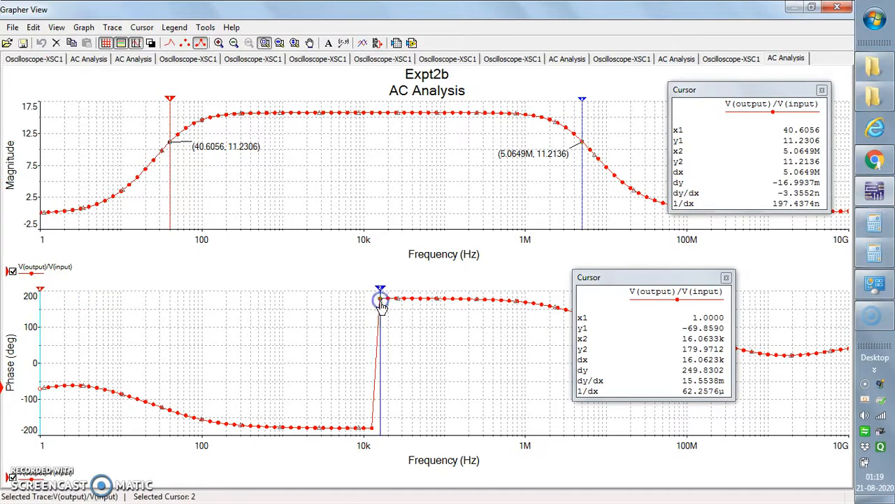
right_click(382, 366)
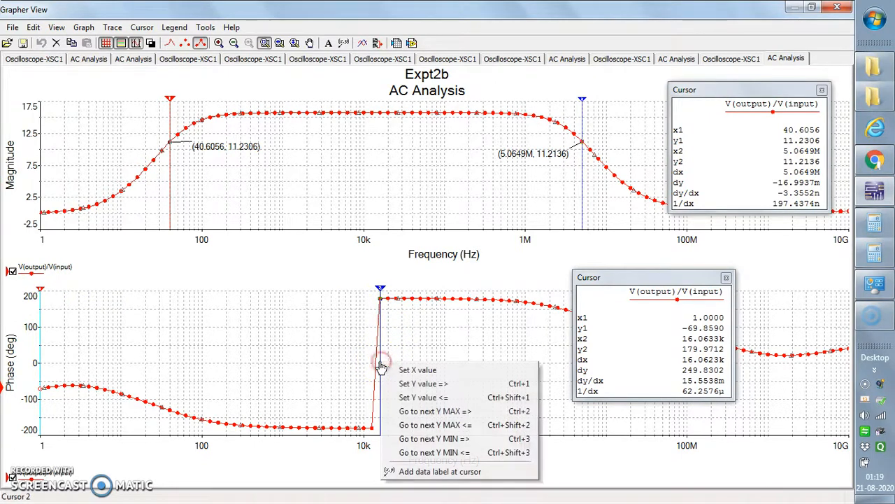
left_click(429, 476)
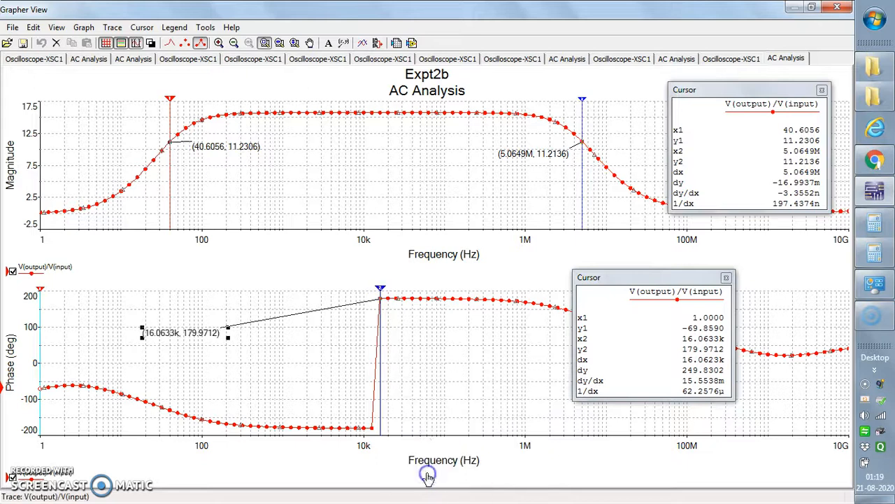
left_click_drag(180, 337, 434, 339)
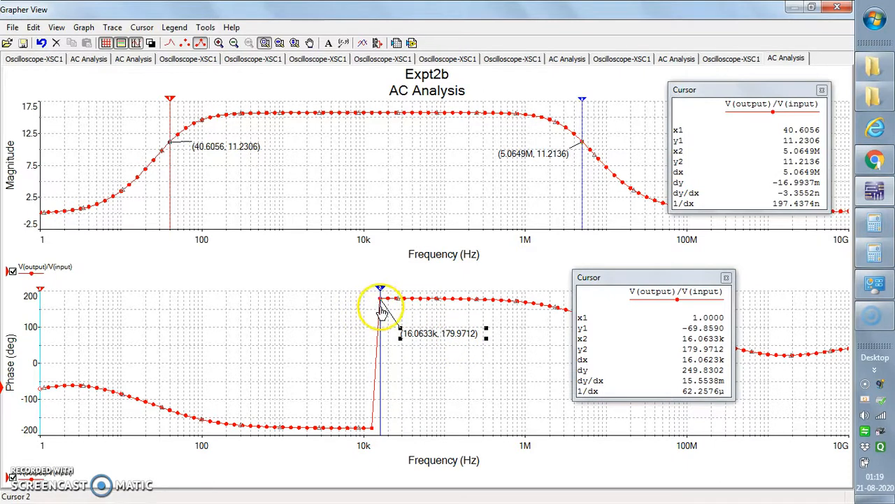
right_click(373, 429)
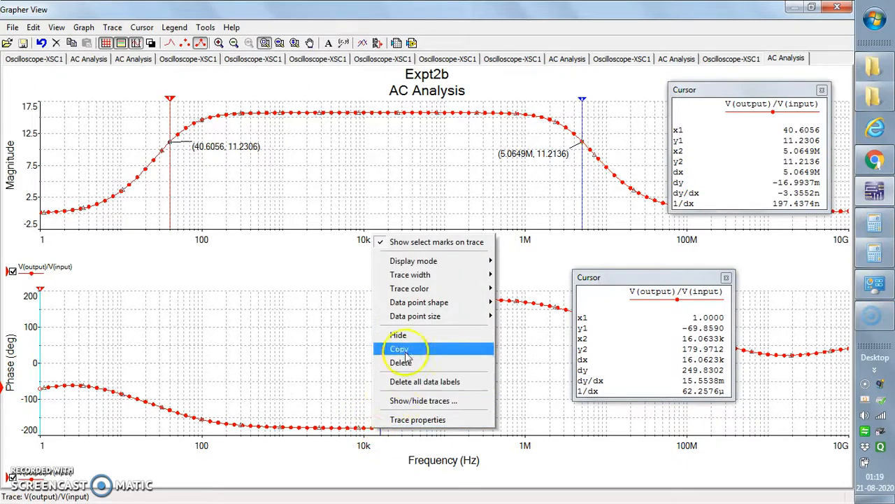
left_click(329, 360)
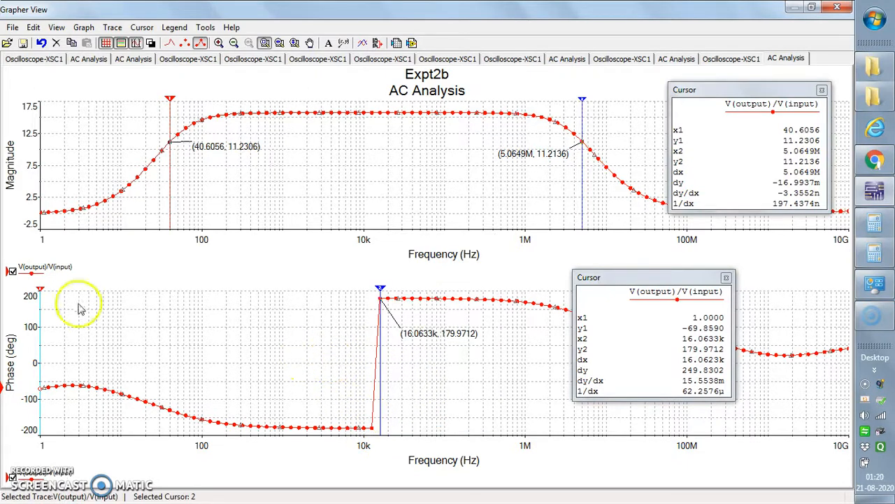
left_click(372, 429)
right_click(372, 428)
left_click(303, 292)
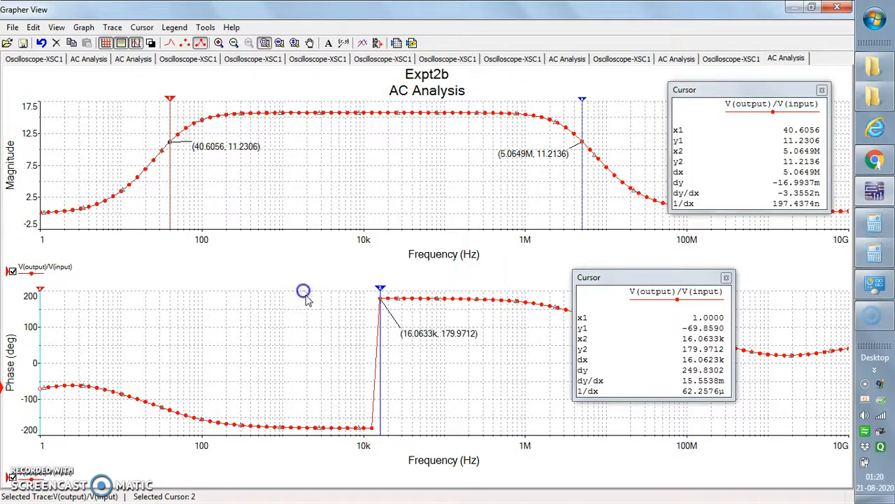
Step: Move the phase plot's cursor 1 to about 12.84 kHz, add a data label there and place it before the phase jump
mouse_move(40, 294)
left_mouse_down()
mouse_move(184, 296)
mouse_move(373, 363)
left_mouse_up()
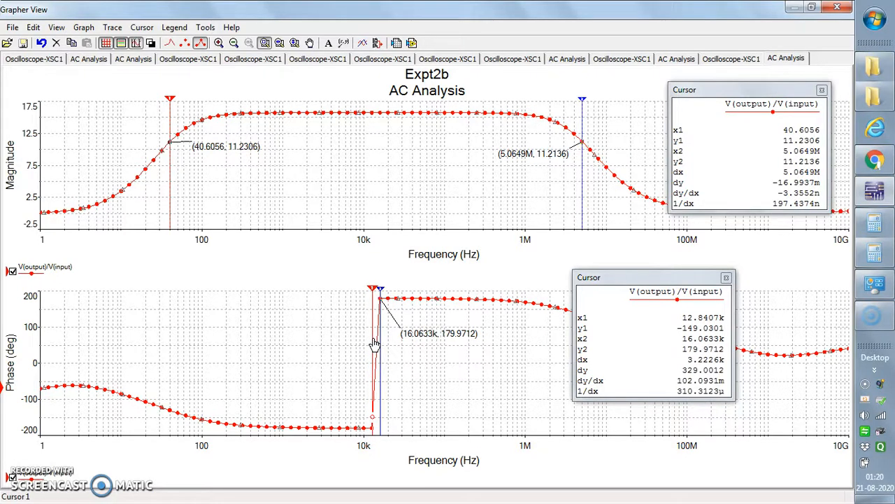
right_click(375, 342)
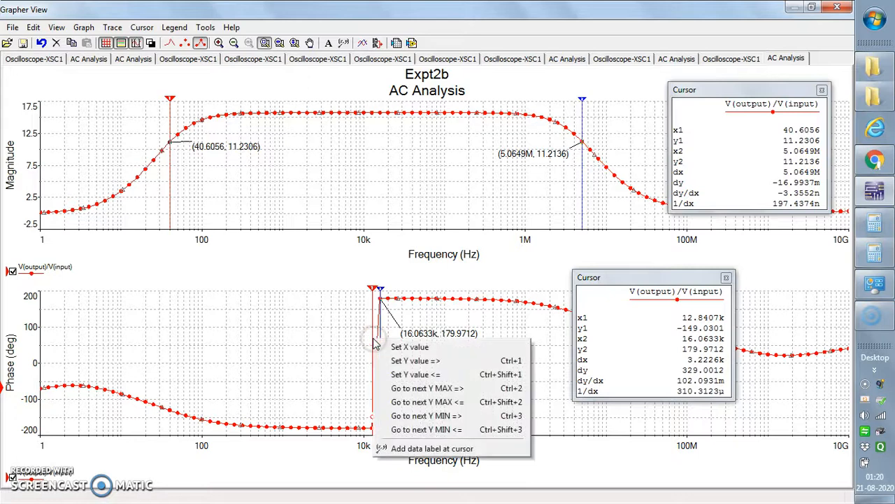
left_click(409, 448)
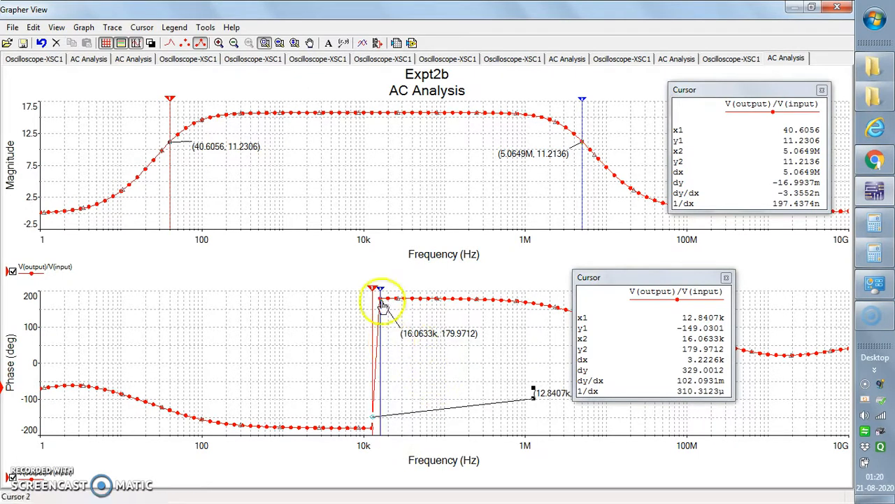
left_click_drag(545, 398, 284, 385)
left_click(431, 410)
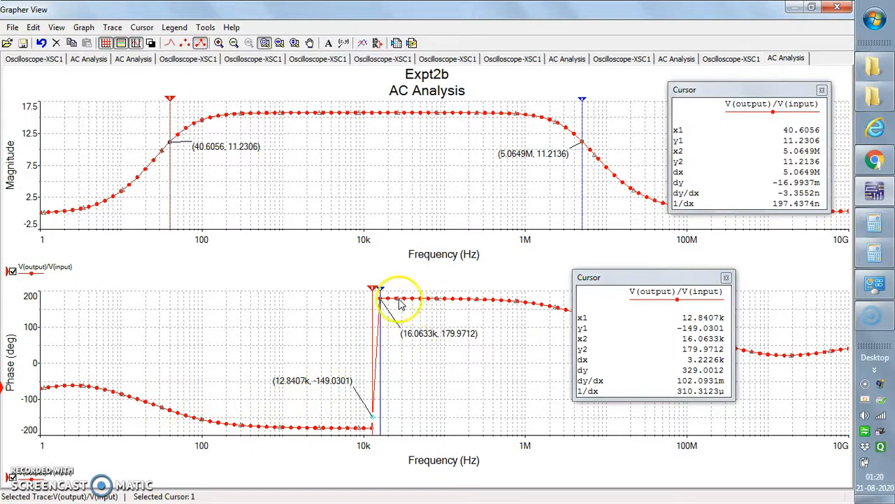
Step: Move the phase plot's cursor 1 to about 10.66 kHz, on the flat part of the curve just before the phase jump
left_click(373, 290)
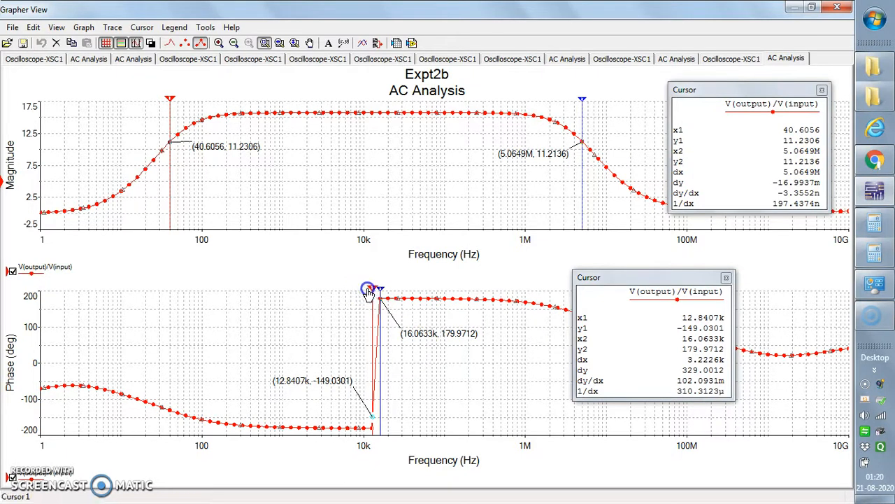
left_click_drag(369, 287, 337, 295)
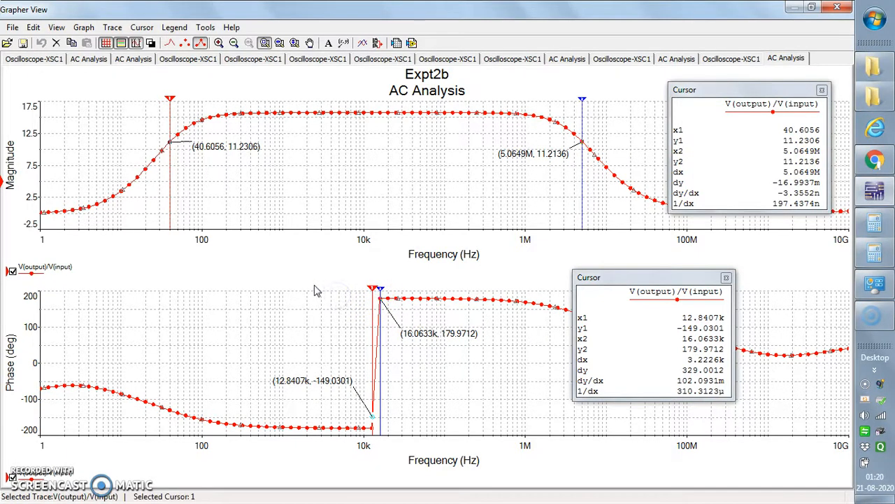
left_click(373, 289)
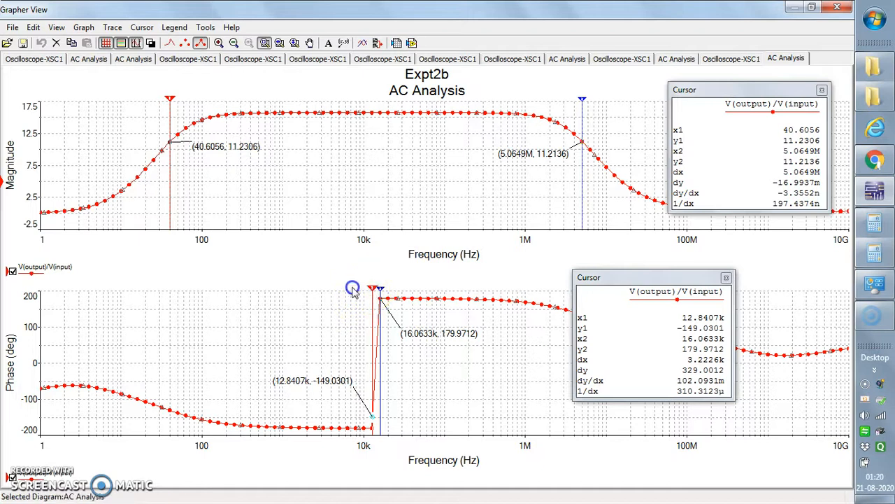
left_click_drag(374, 294, 385, 304)
left_click(379, 295)
mouse_move(375, 294)
left_mouse_down()
mouse_move(358, 292)
mouse_move(366, 292)
left_mouse_up()
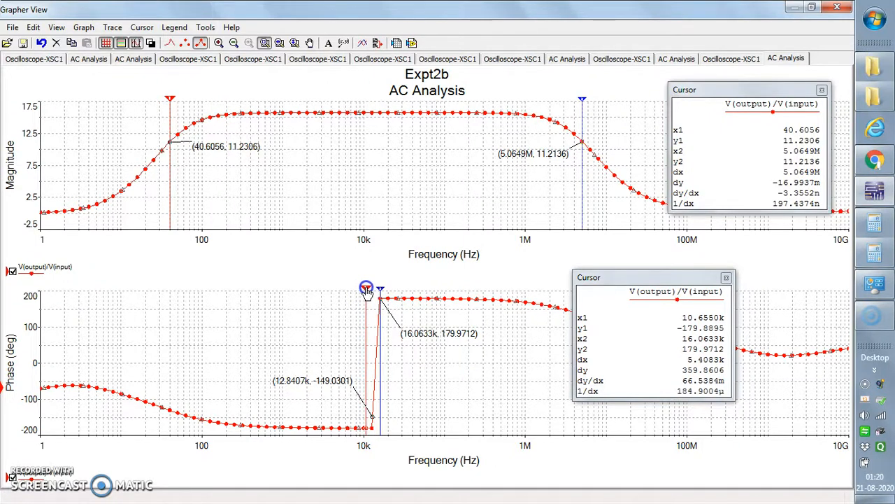